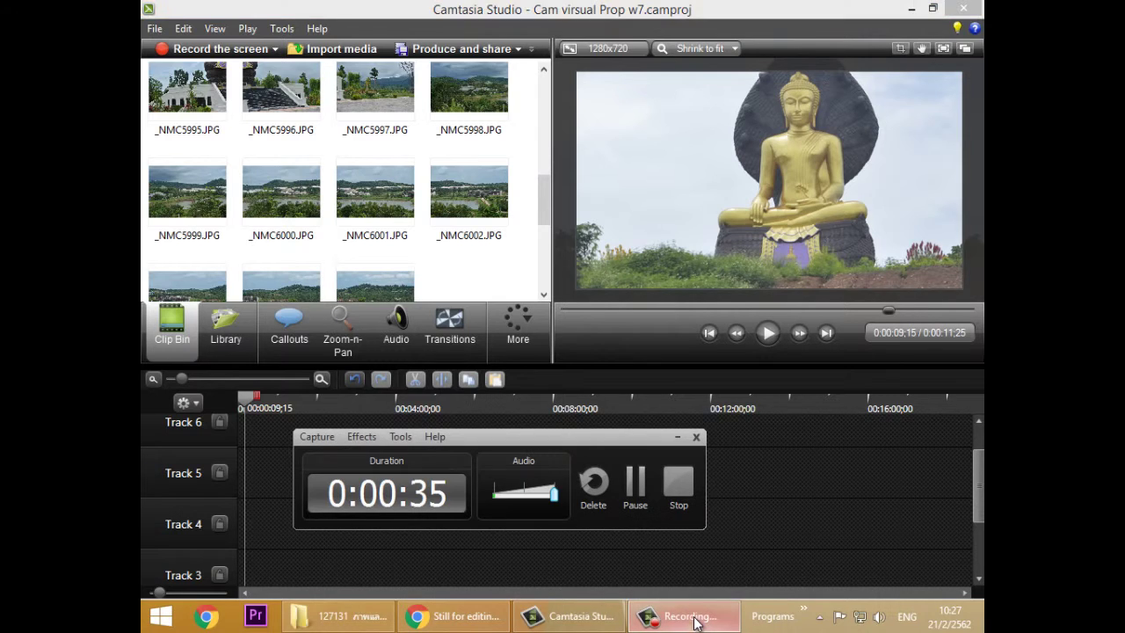
- Move the screen recorder window aside and minimize it, and enlarge the timeline to show the Track 1 clips clearly
drag(524, 439, 779, 456)
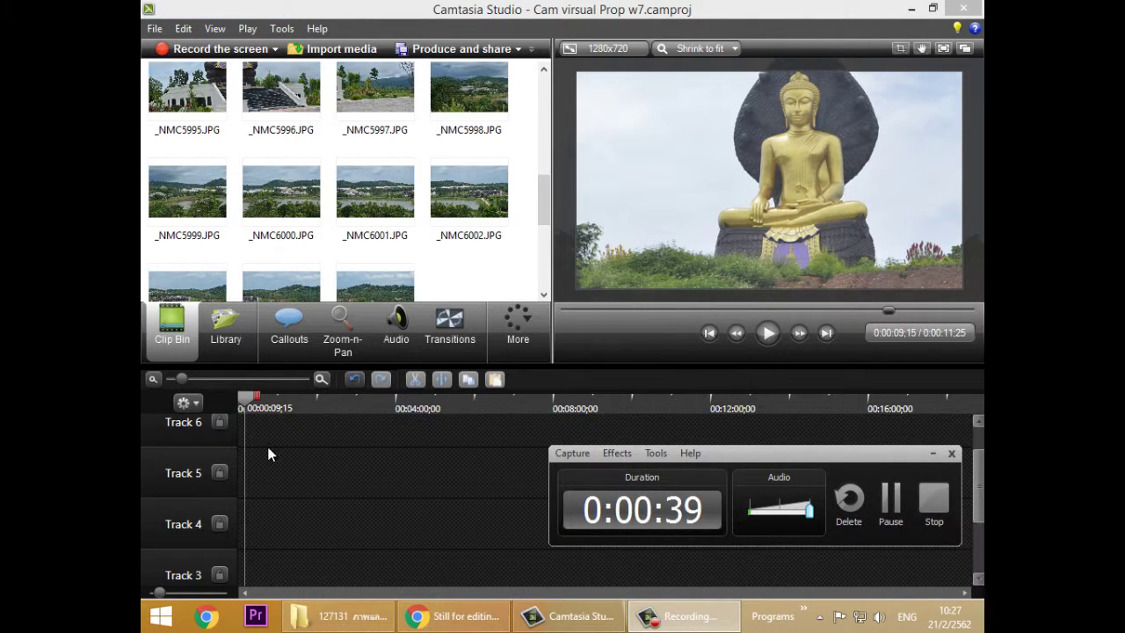
drag(182, 381, 219, 380)
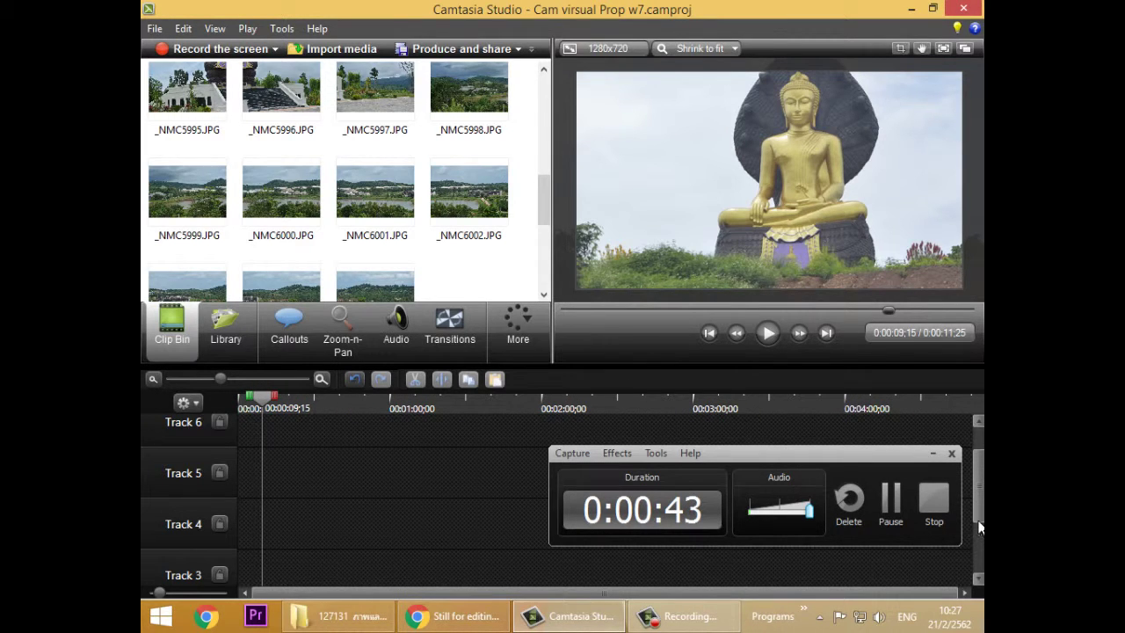
scroll(983, 473, down, 3)
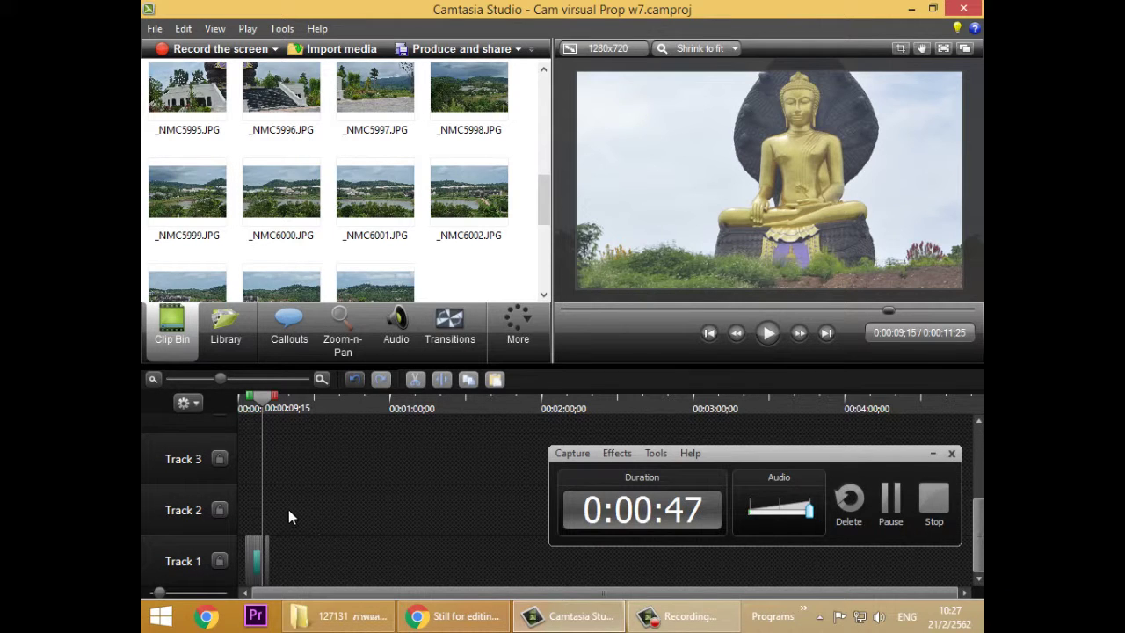
click(266, 563)
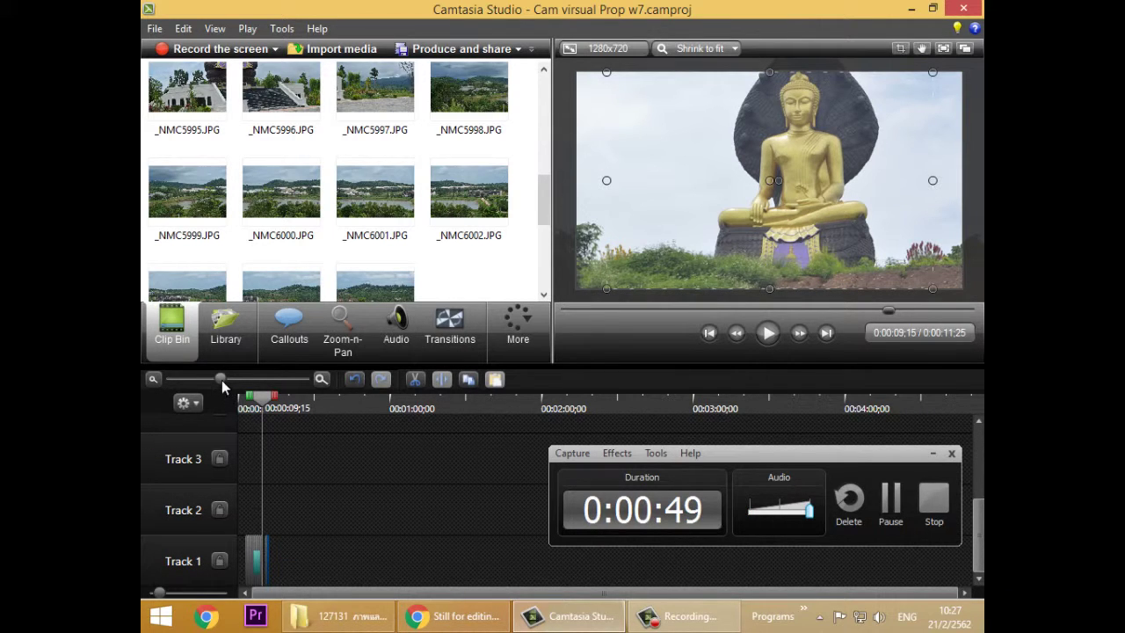
drag(221, 380, 268, 379)
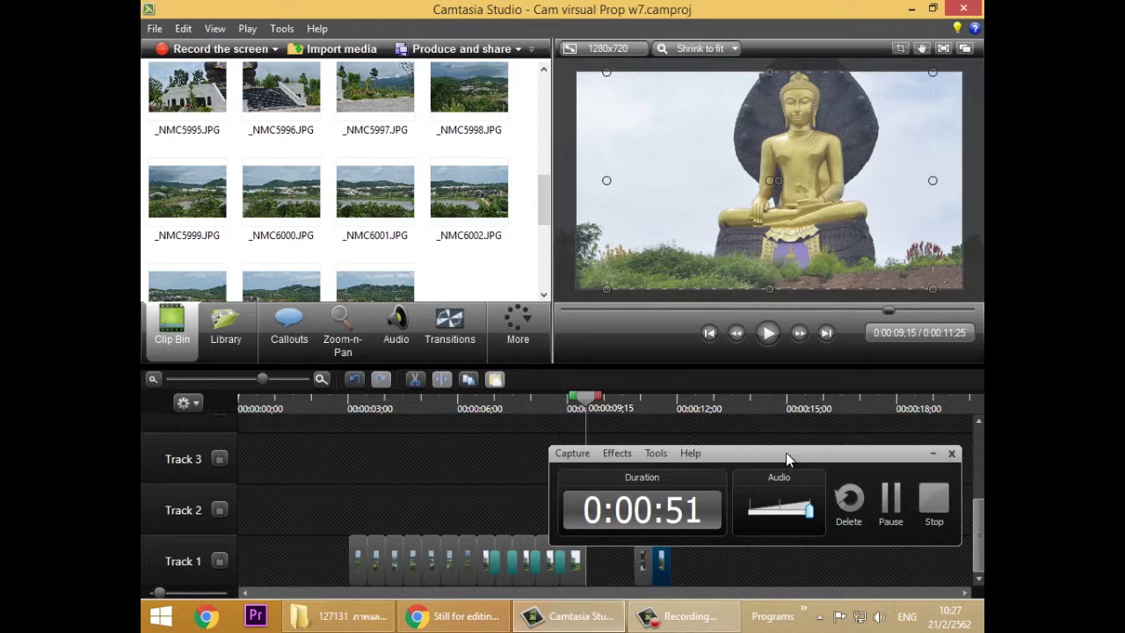
drag(786, 453, 808, 538)
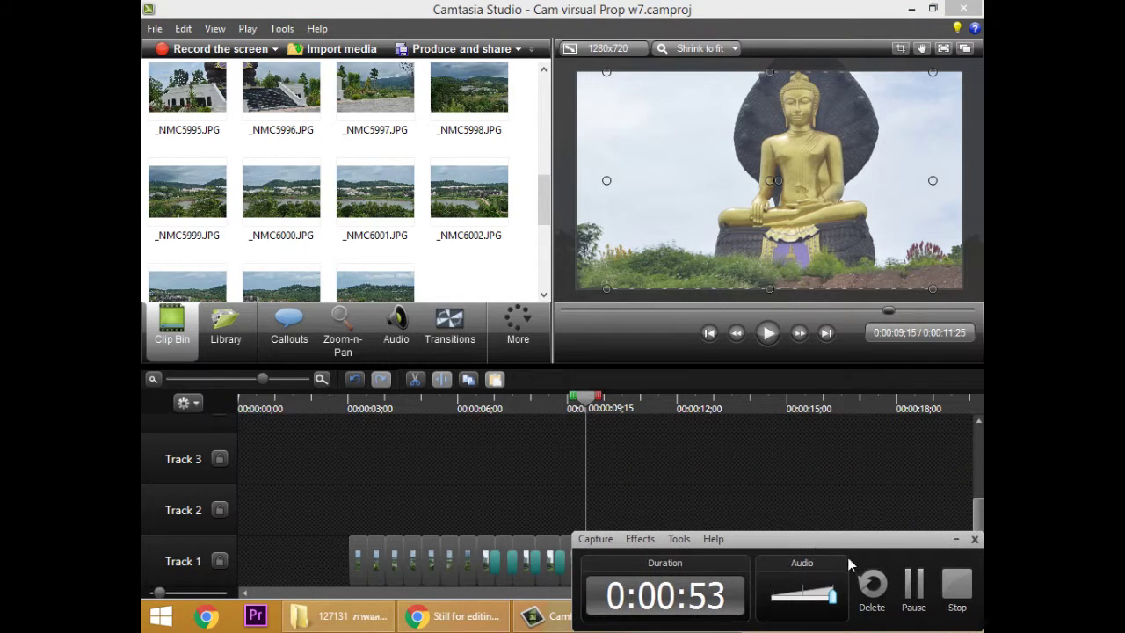
click(955, 541)
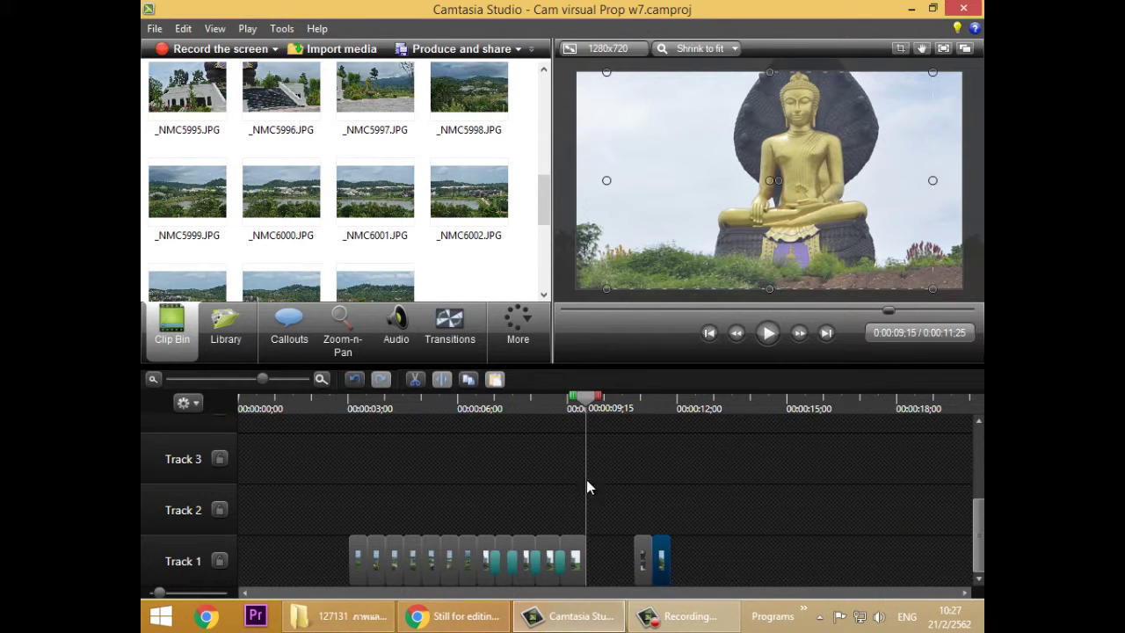
- Shift the last two clips on Track 1 back against the preceding clip to close the gap
click(648, 567)
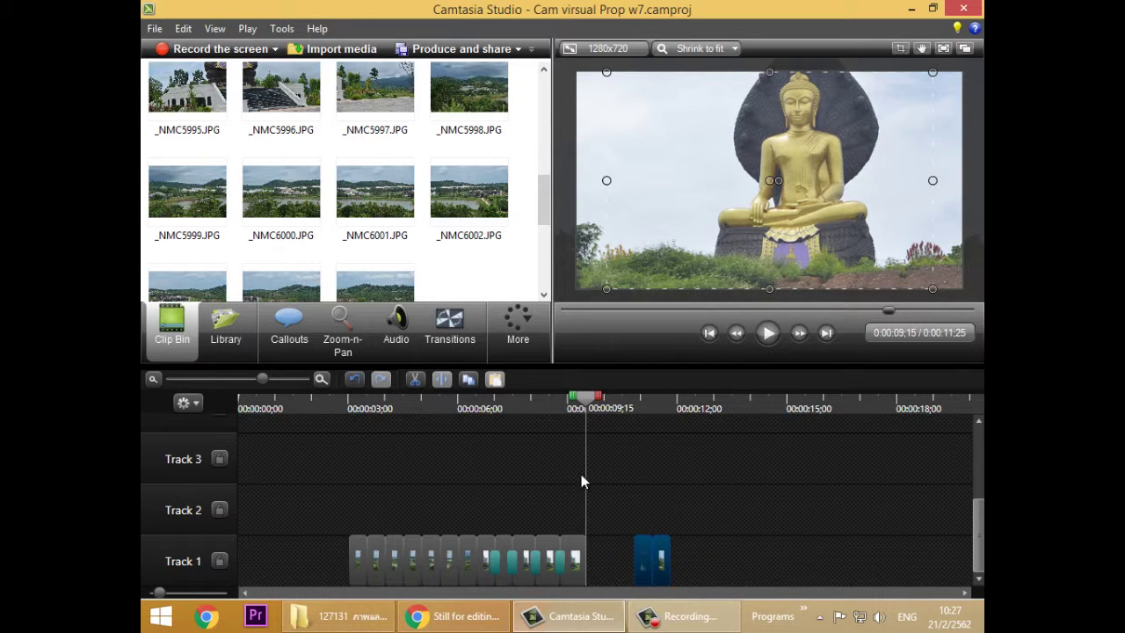
drag(587, 402, 635, 398)
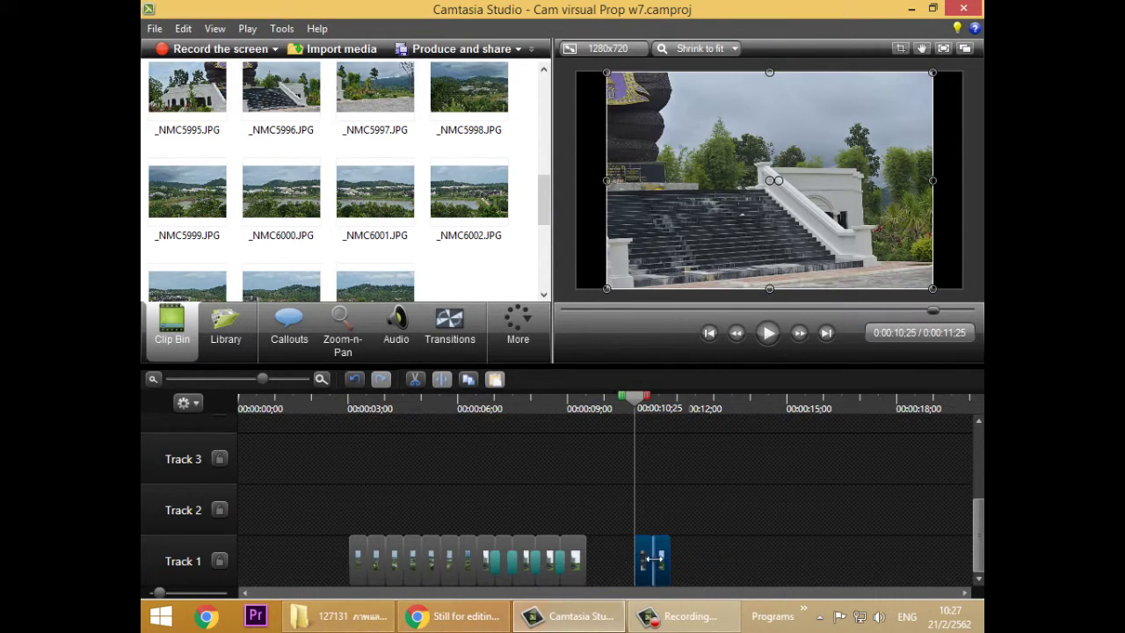
drag(644, 569, 595, 571)
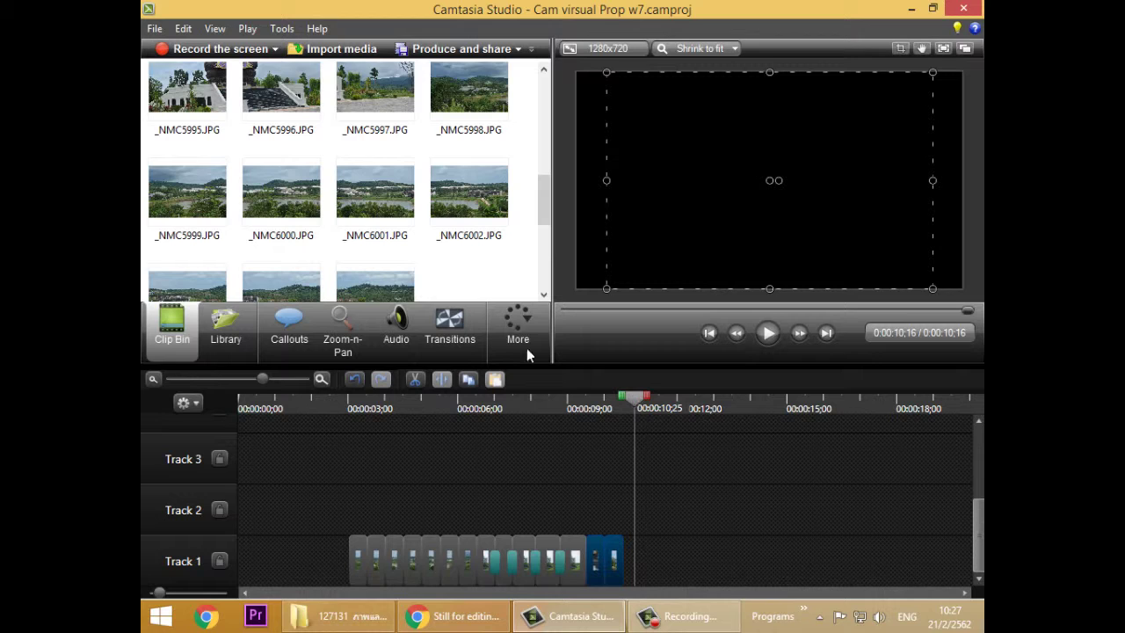
- Position the playhead at the end of the last clip on Track 1, at 0:00:10;16
drag(539, 199, 539, 134)
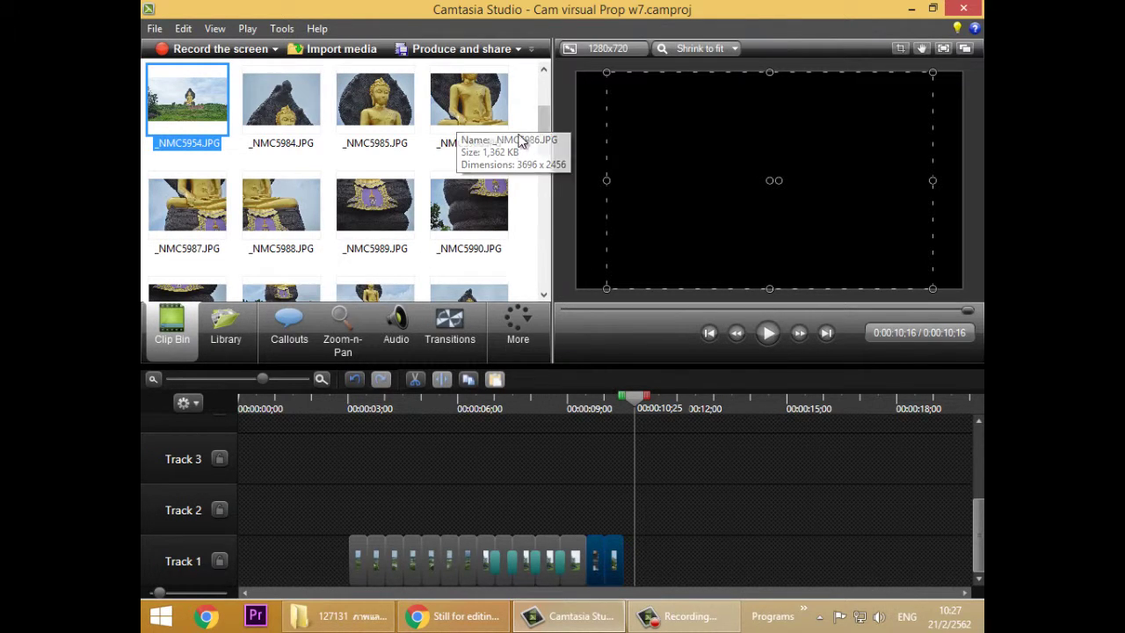
mouse_move(542, 139)
mouse_down()
mouse_move(548, 165)
mouse_move(544, 127)
mouse_up()
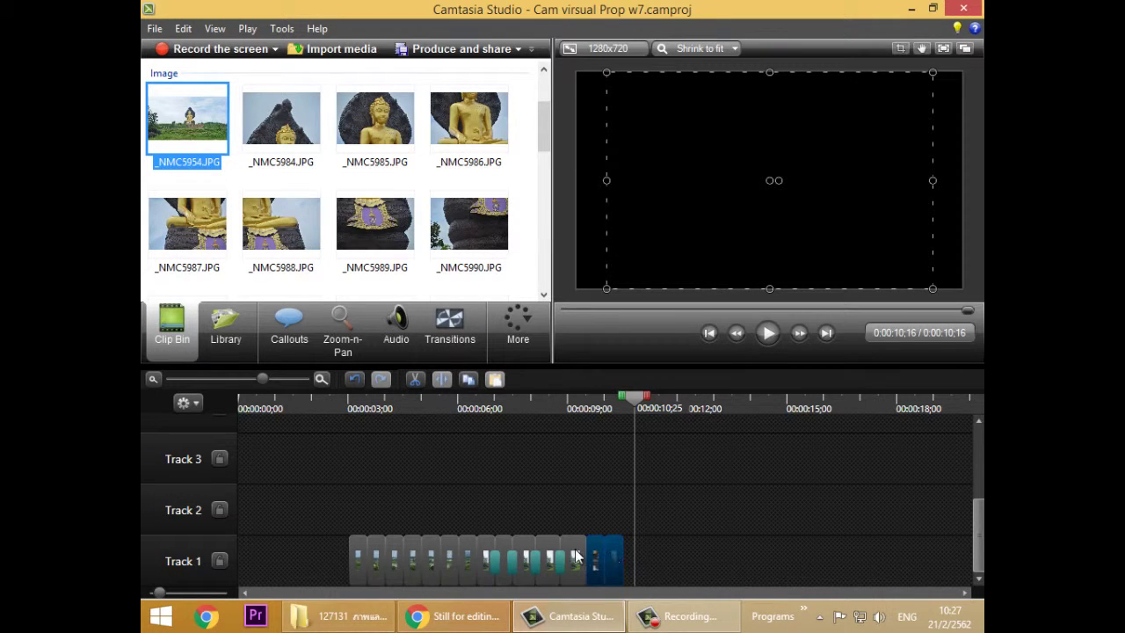
drag(631, 407, 596, 425)
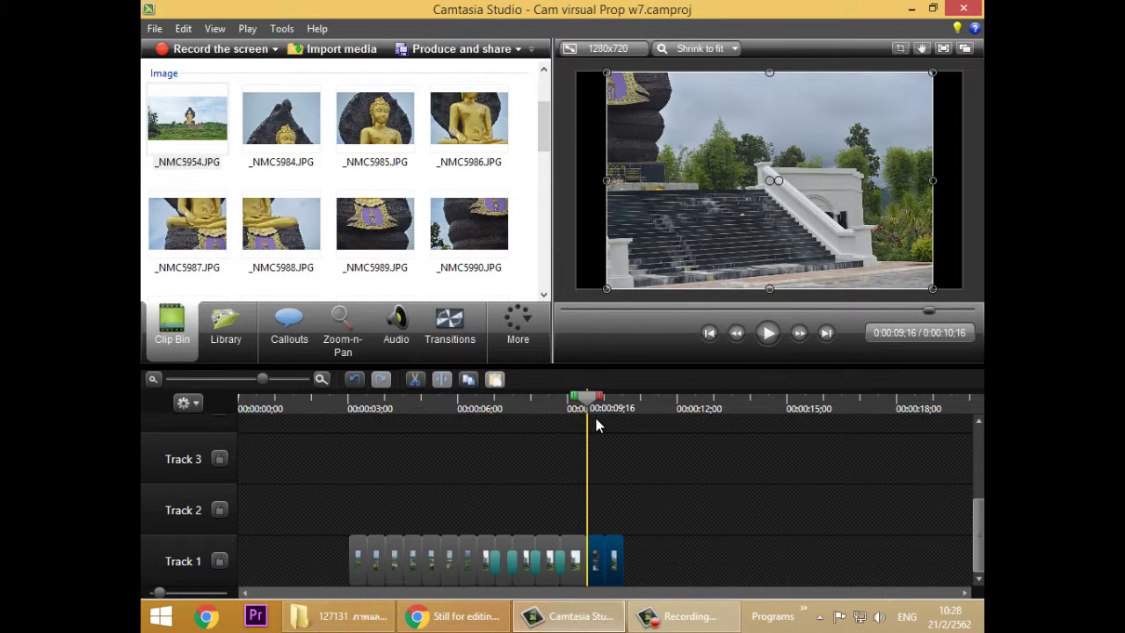
drag(544, 128, 545, 162)
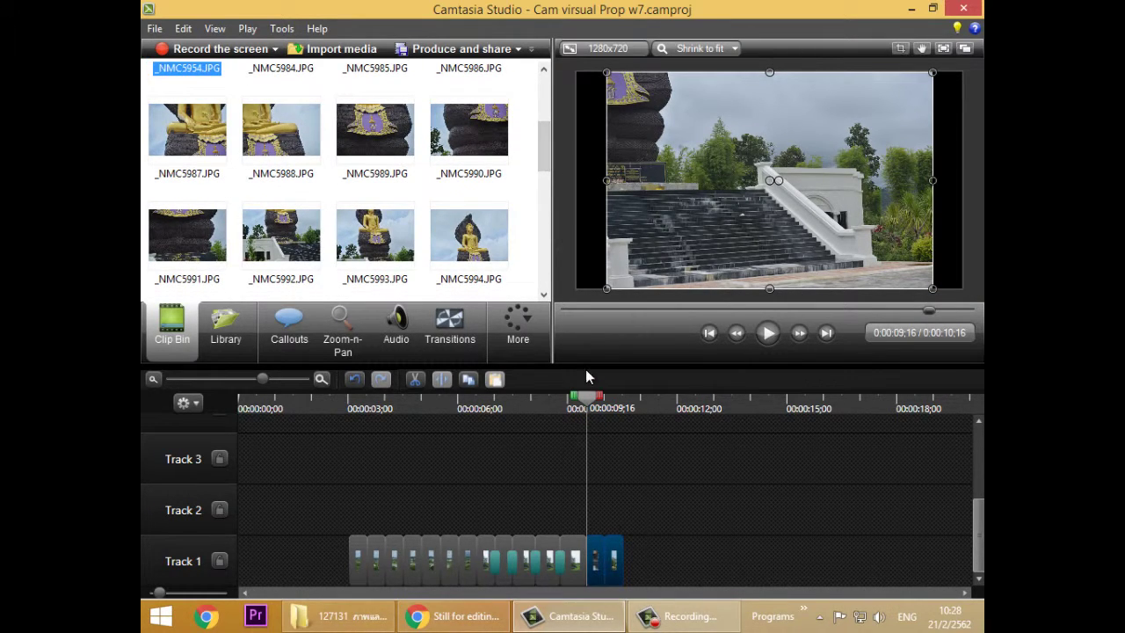
click(590, 403)
drag(270, 379, 276, 379)
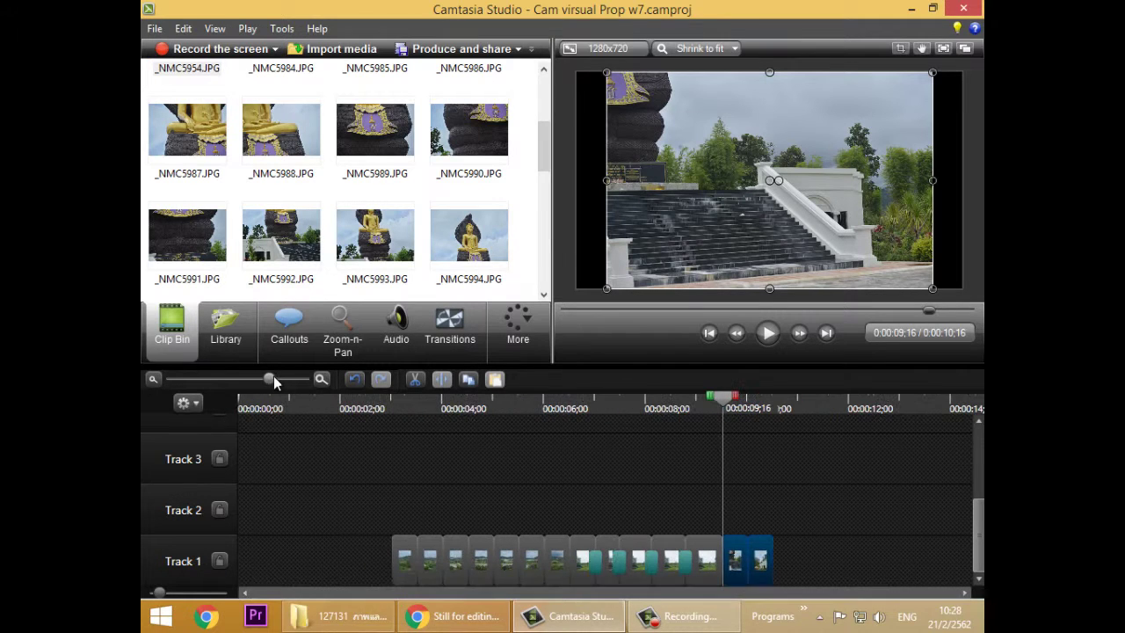
drag(726, 407, 773, 413)
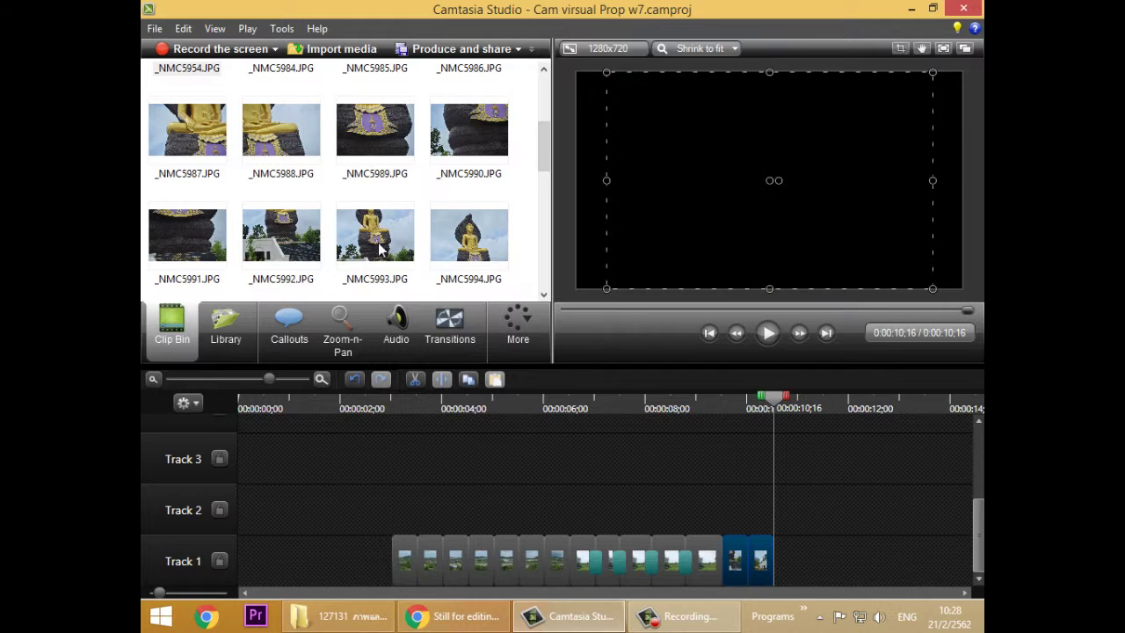
- Append _NMC5991.JPG, _NMC5989.JPG, _NMC5990.JPG, _NMC5988.JPG and _NMC5987.JPG in that order to the end of Track 1
mouse_move(543, 164)
mouse_down()
mouse_move(539, 183)
mouse_move(526, 172)
mouse_up()
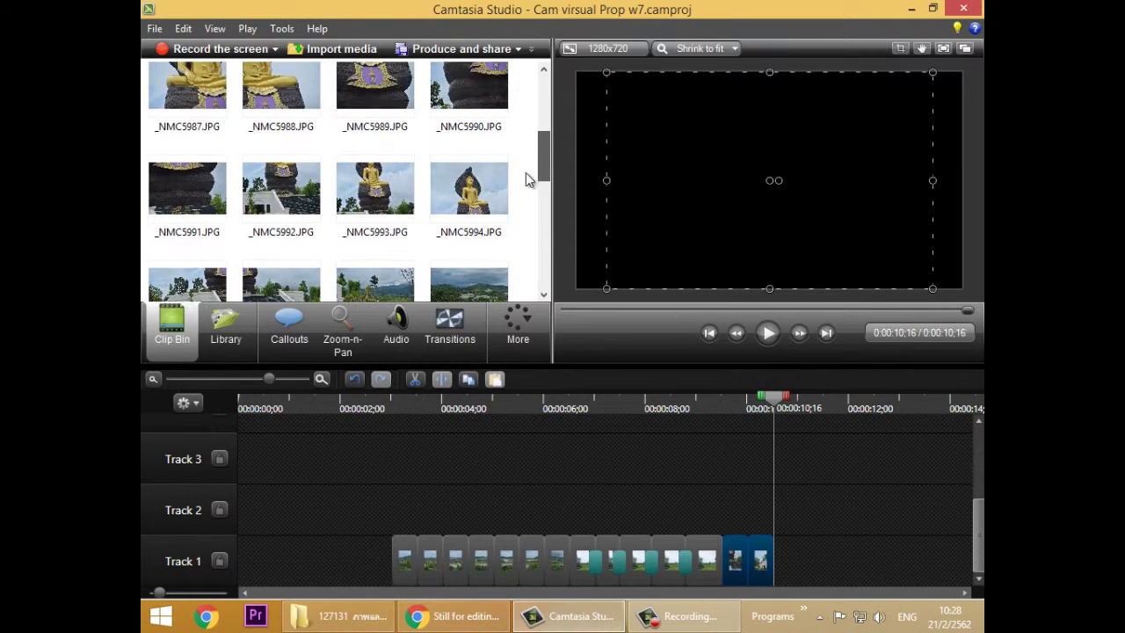
click(179, 195)
drag(181, 189, 705, 346)
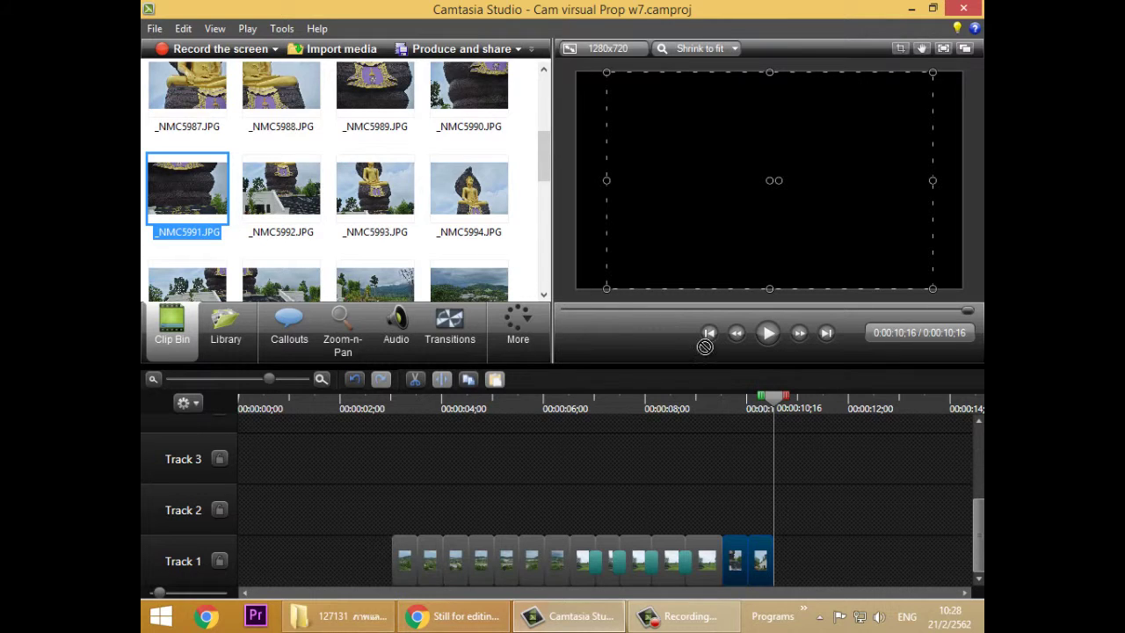
drag(818, 551, 783, 563)
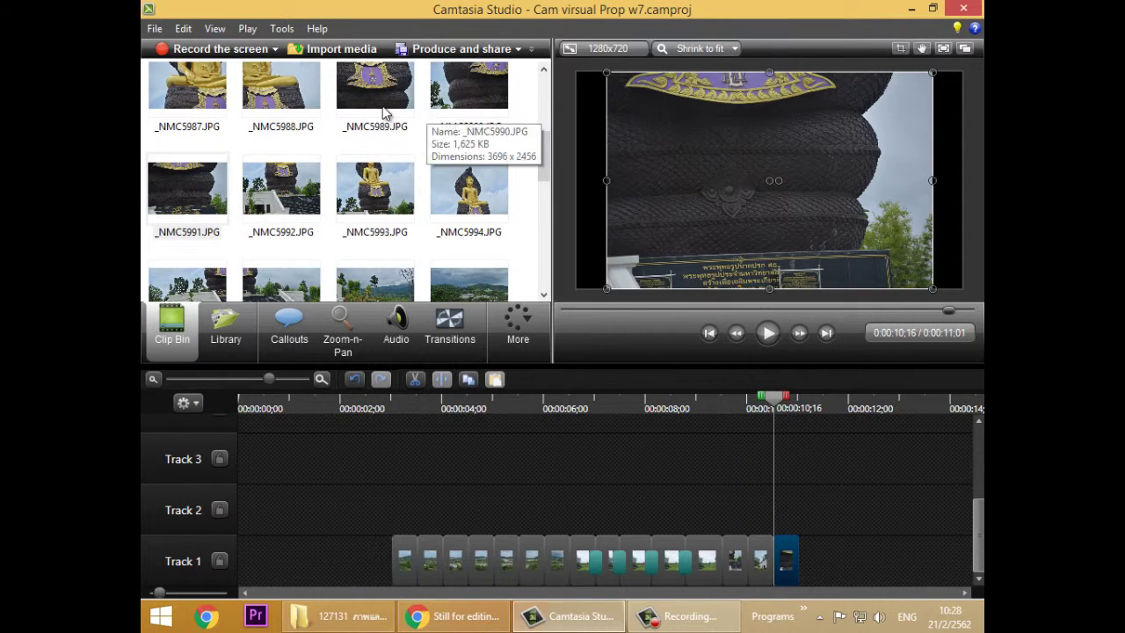
drag(398, 119, 815, 565)
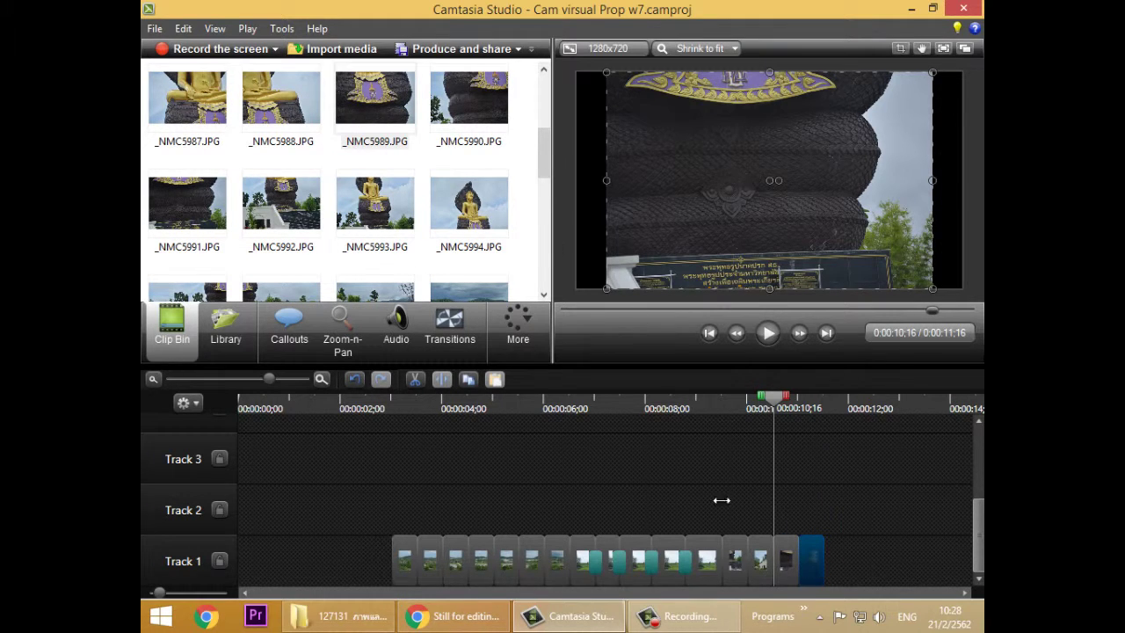
click(486, 113)
drag(486, 113, 841, 571)
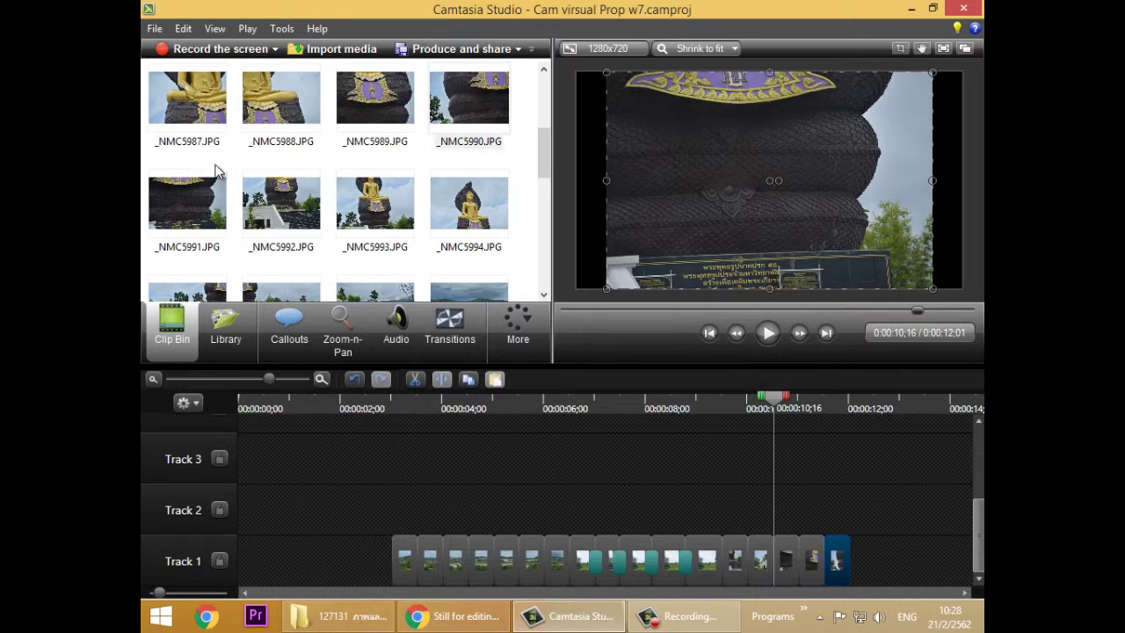
drag(280, 114, 859, 557)
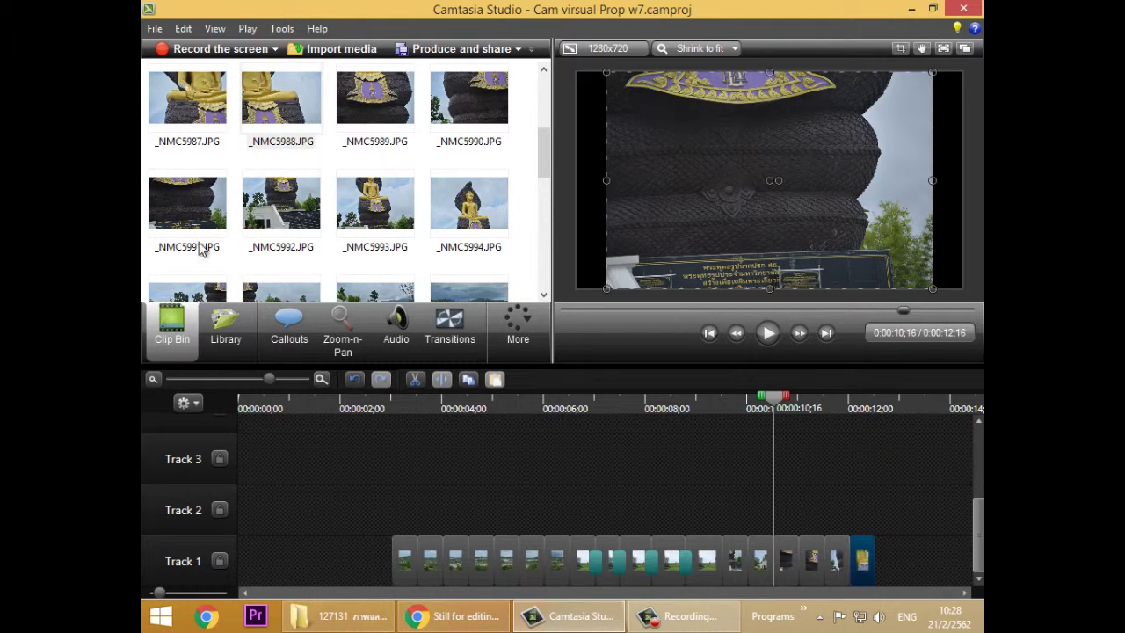
drag(185, 110, 888, 560)
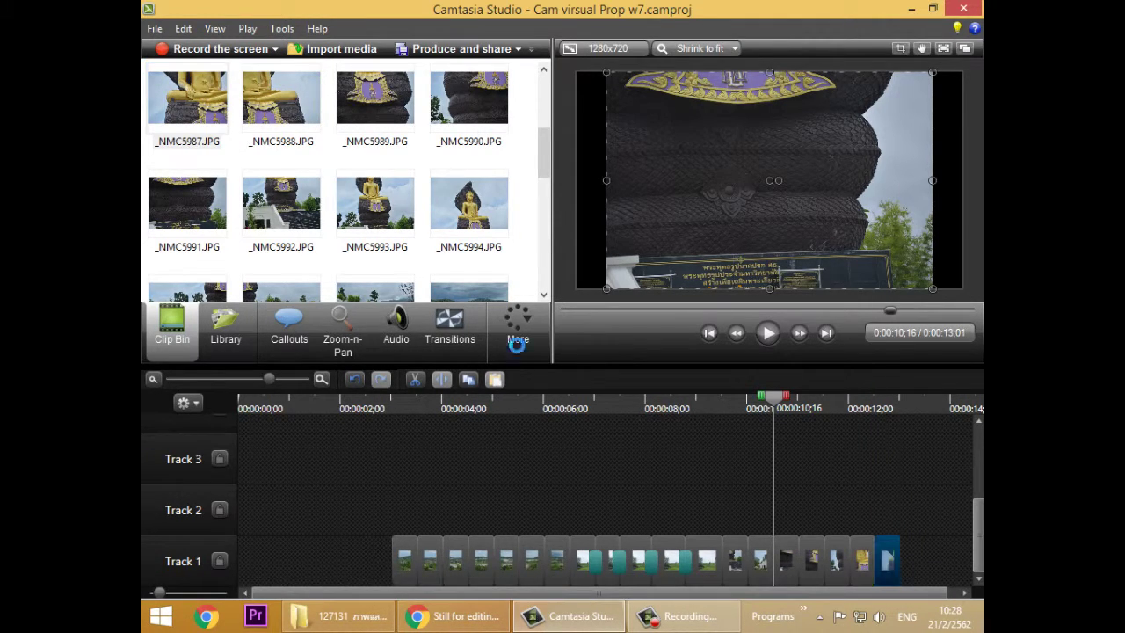
- Append _NMC5986.JPG, _NMC5984.JPG and _NMC5985.JPG in that order after the last clip on Track 1
scroll(543, 154, up, 3)
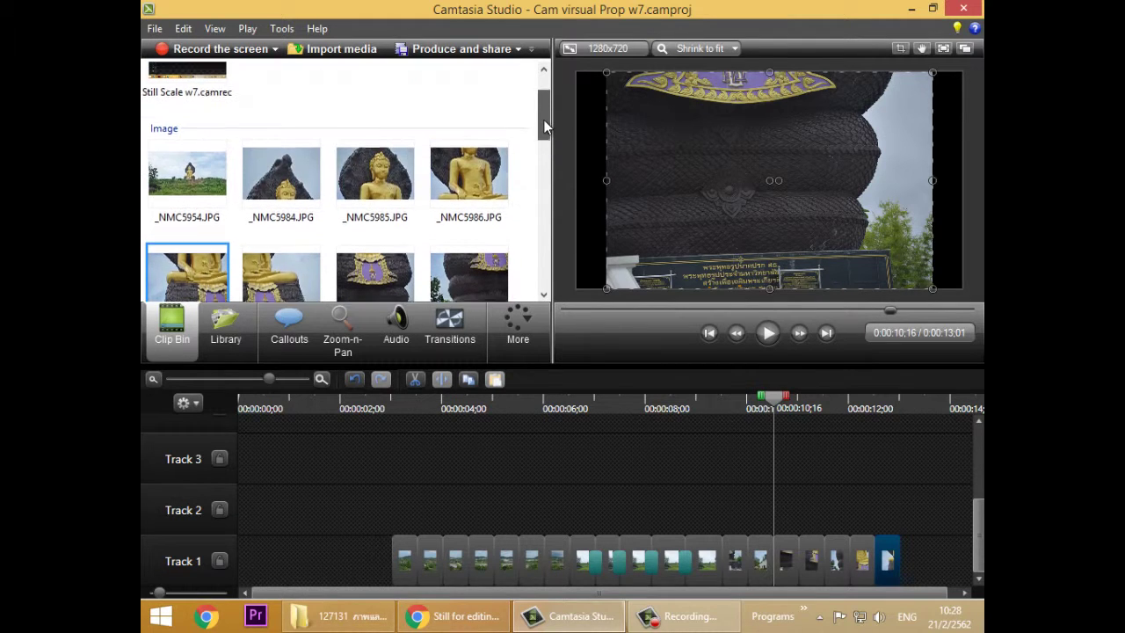
drag(471, 179, 863, 499)
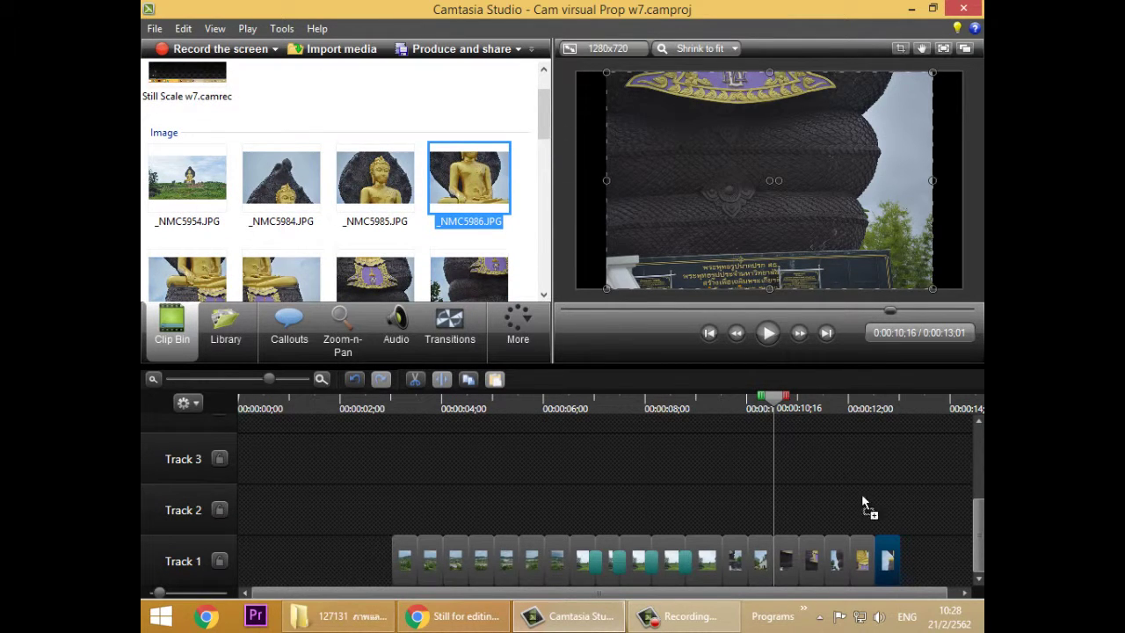
drag(912, 543, 912, 564)
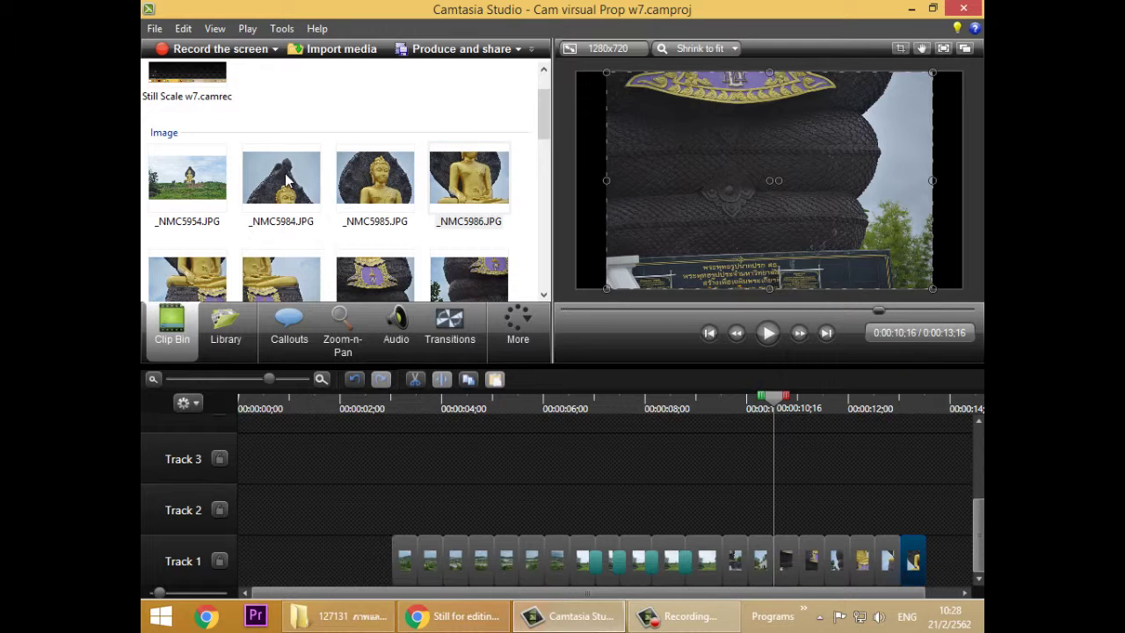
drag(286, 179, 888, 500)
drag(959, 533, 945, 560)
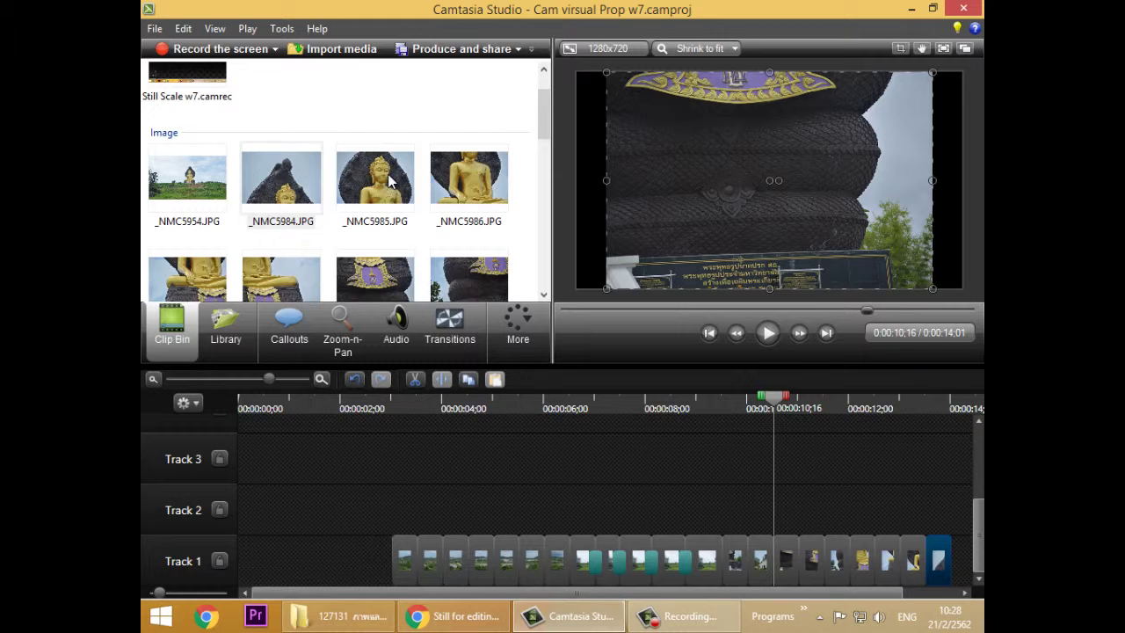
drag(393, 182, 960, 563)
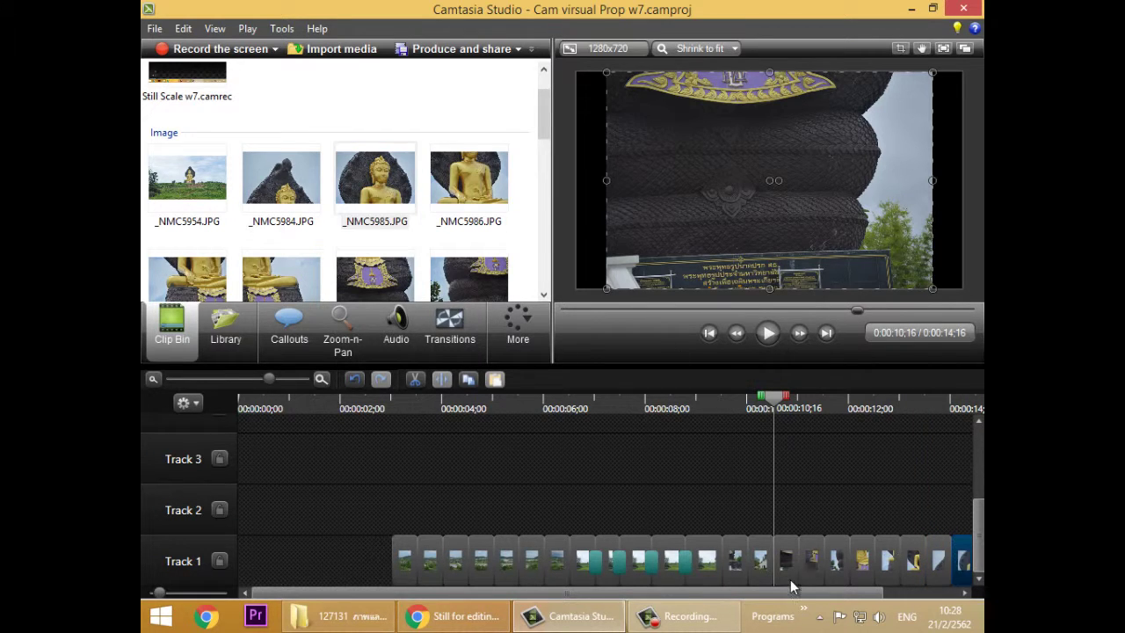
- Add the full Buddha statue image _NMC5994.JPG directly after _NMC5985.JPG on Track 1
drag(784, 597, 862, 602)
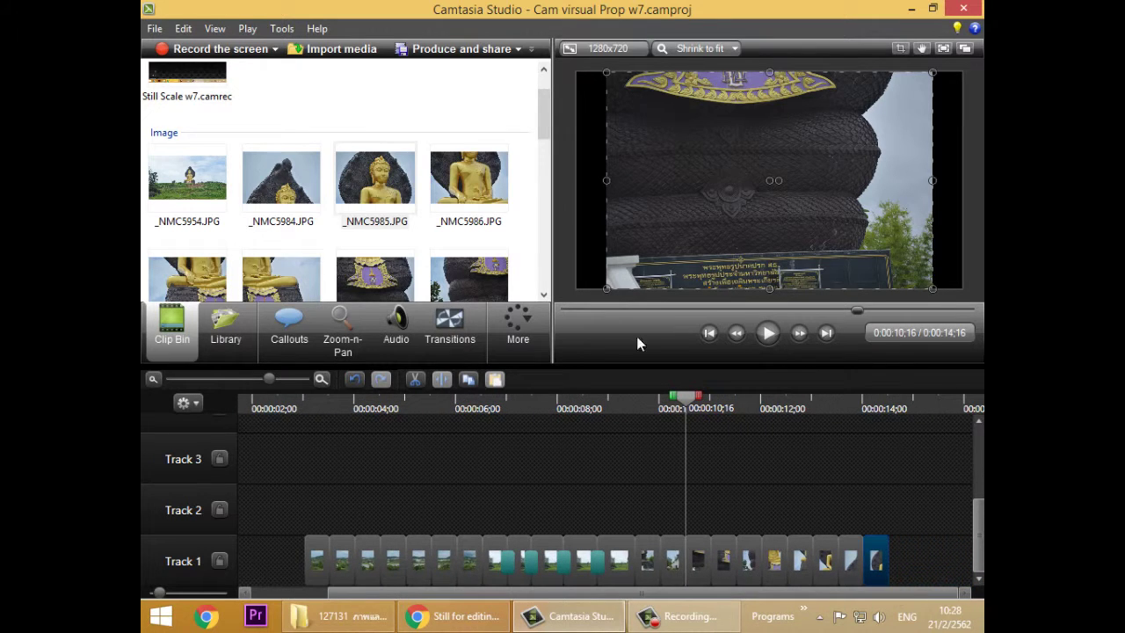
scroll(553, 160, down, 5)
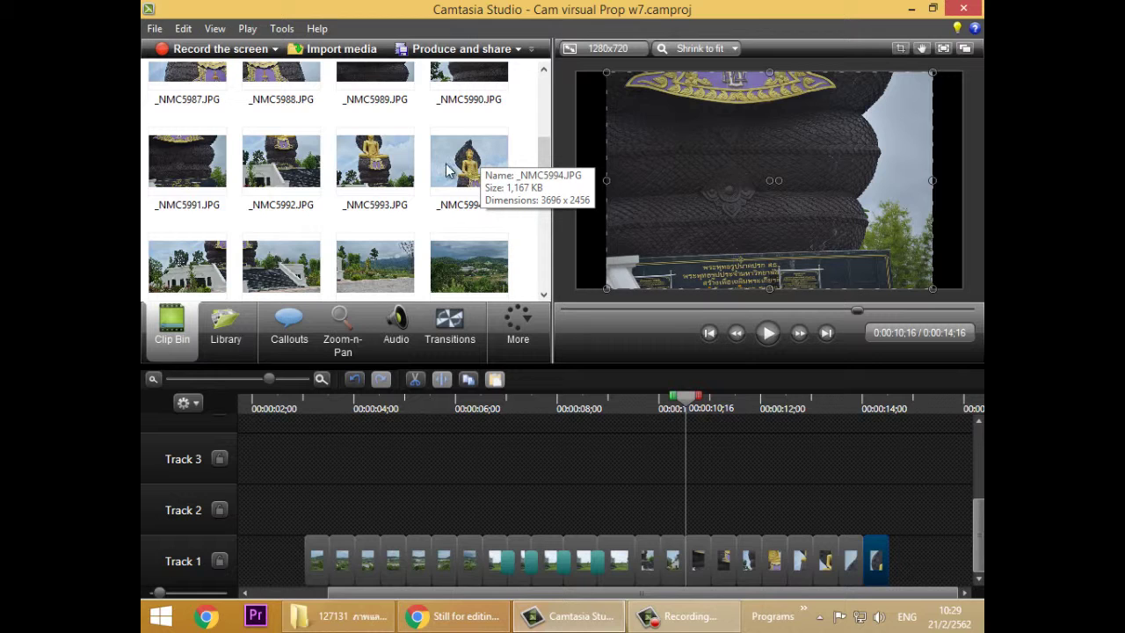
drag(469, 169, 901, 566)
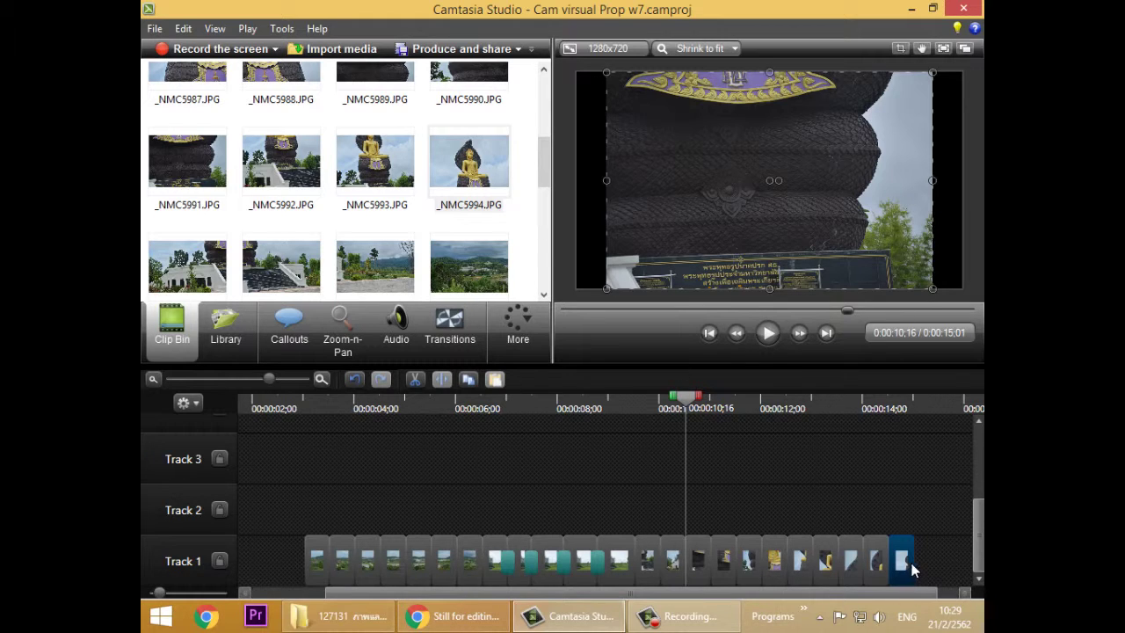
- Lengthen the _NMC5994.JPG clip at the end of Track 1 to a duration of 3.3 seconds
drag(911, 560, 957, 559)
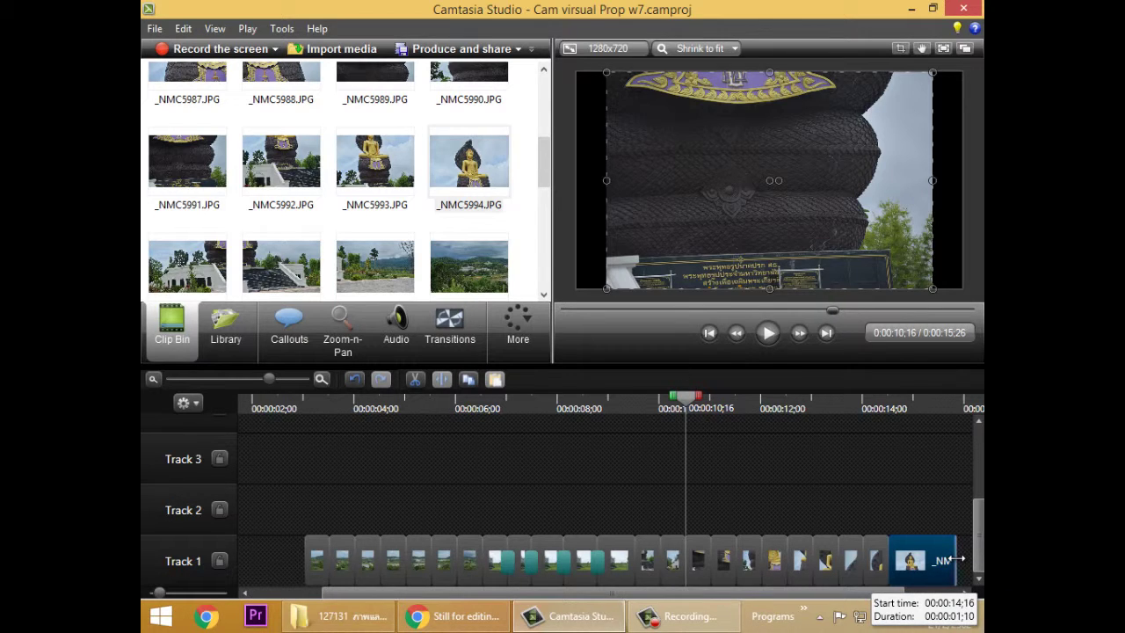
right_click(936, 563)
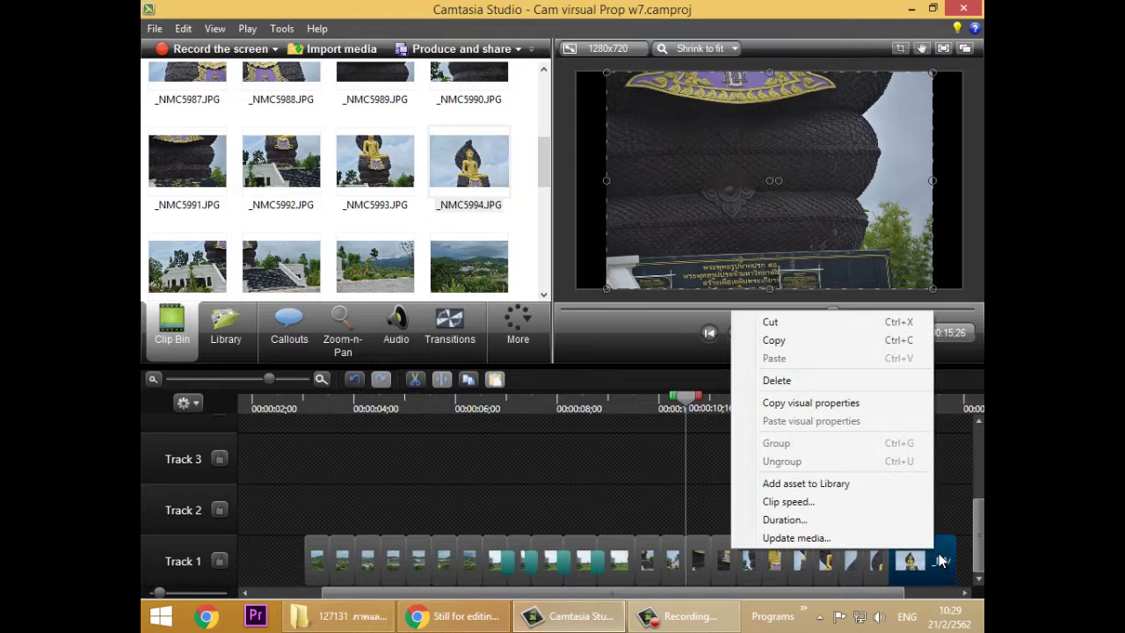
click(784, 520)
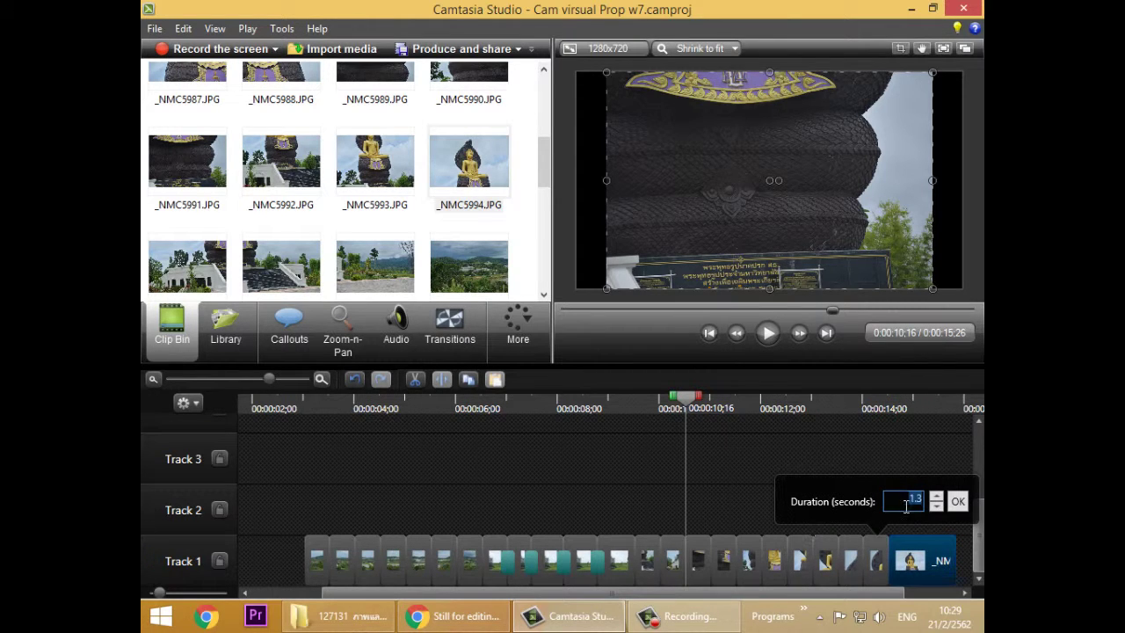
click(936, 498)
click(936, 497)
click(958, 503)
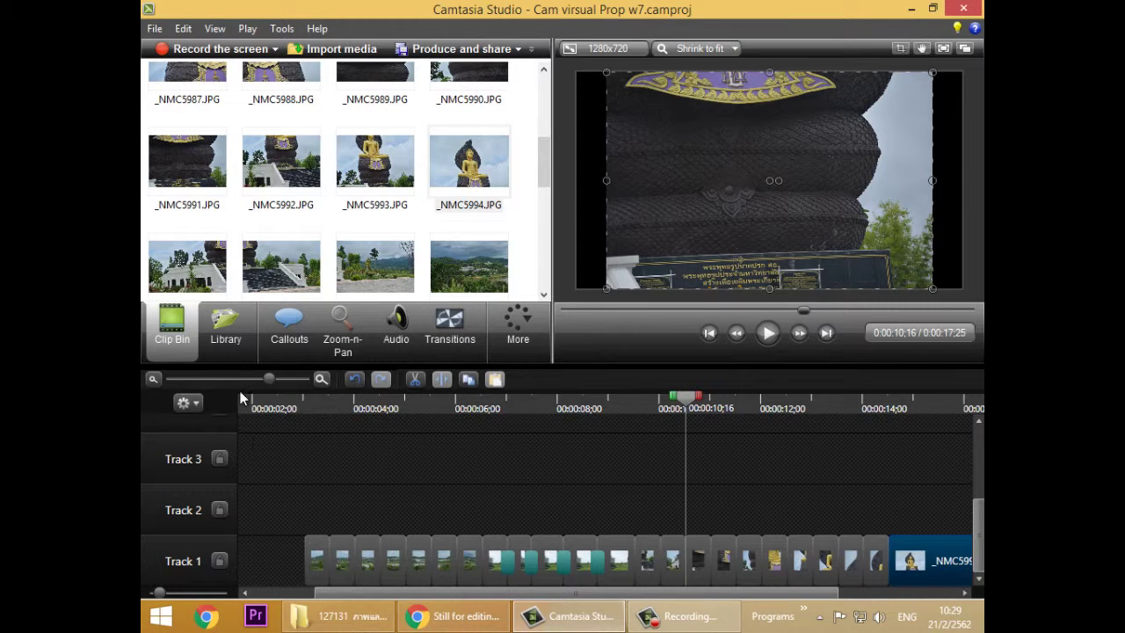
- Add a Fade through black transition between the two clips meeting at about 9.5 seconds on Track 1
drag(273, 383, 258, 384)
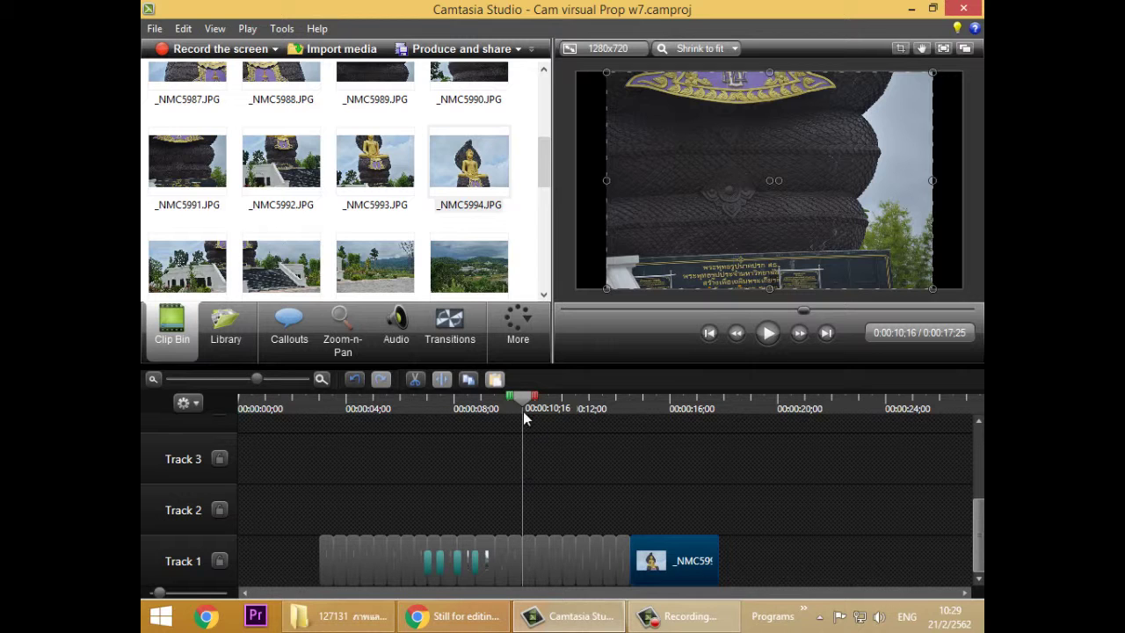
drag(523, 421, 498, 424)
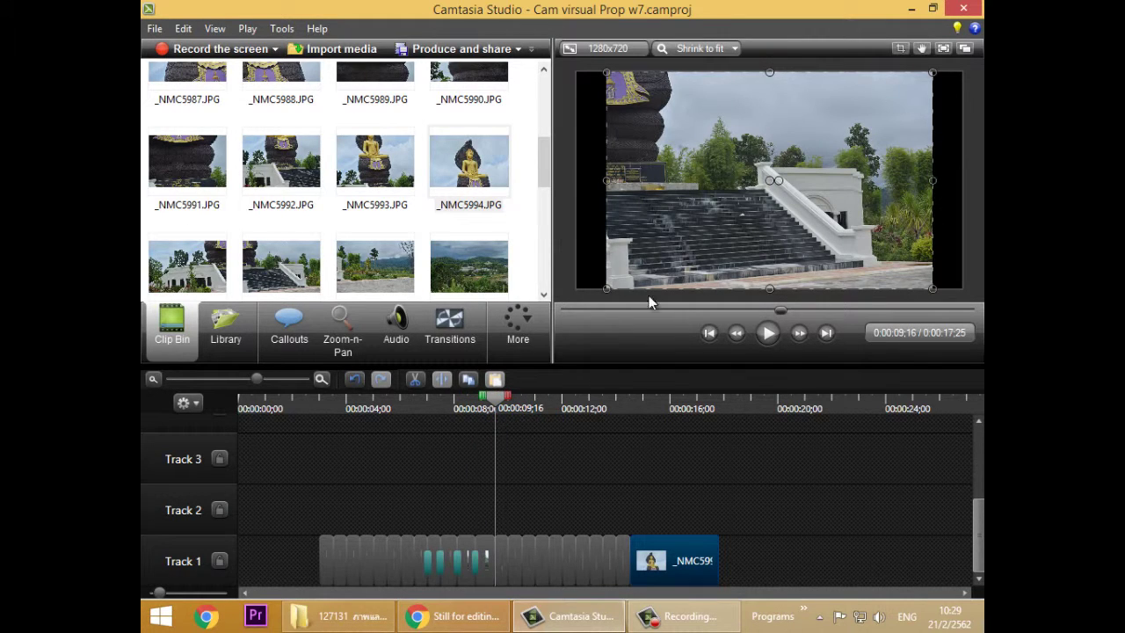
click(466, 323)
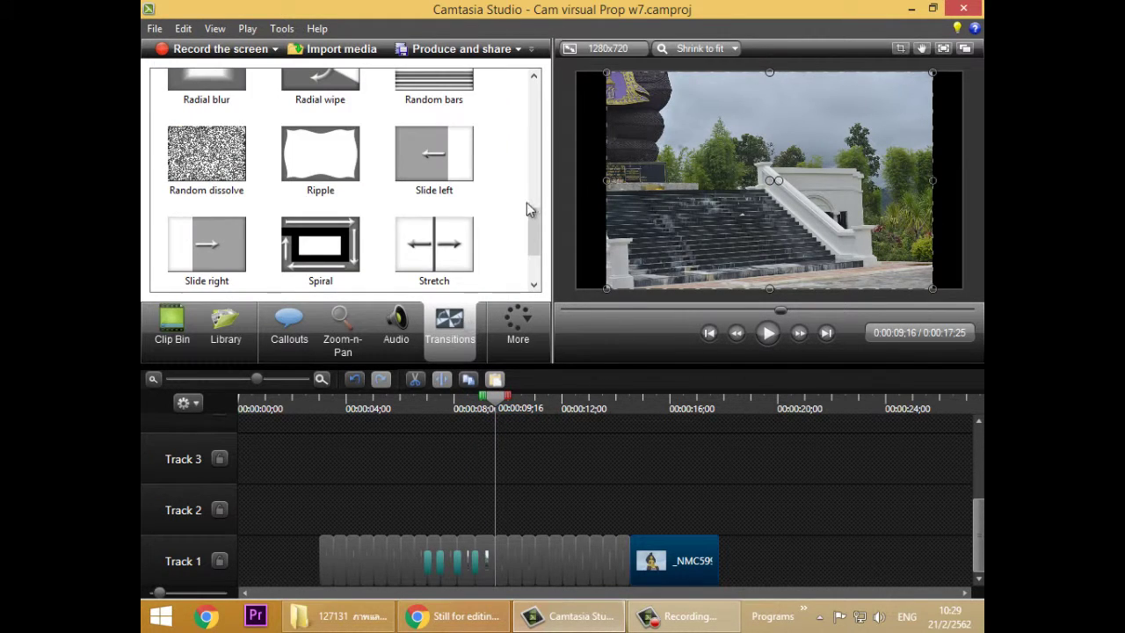
drag(538, 230, 540, 146)
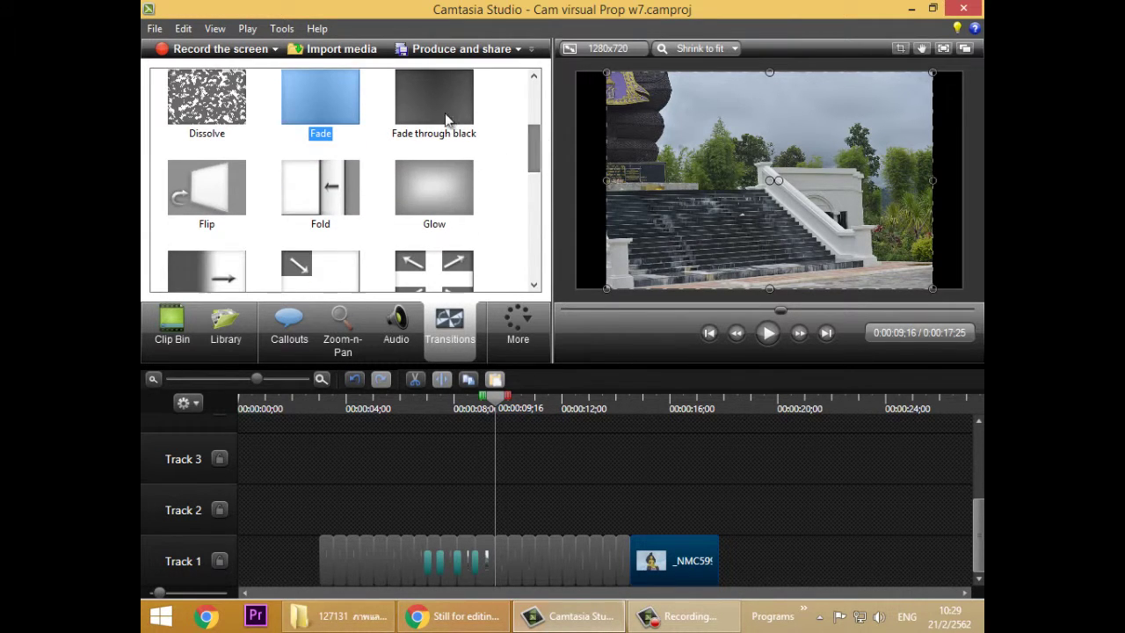
drag(447, 121, 491, 561)
- Preview the slideshow from just before the new transition through to the final statue image
click(499, 407)
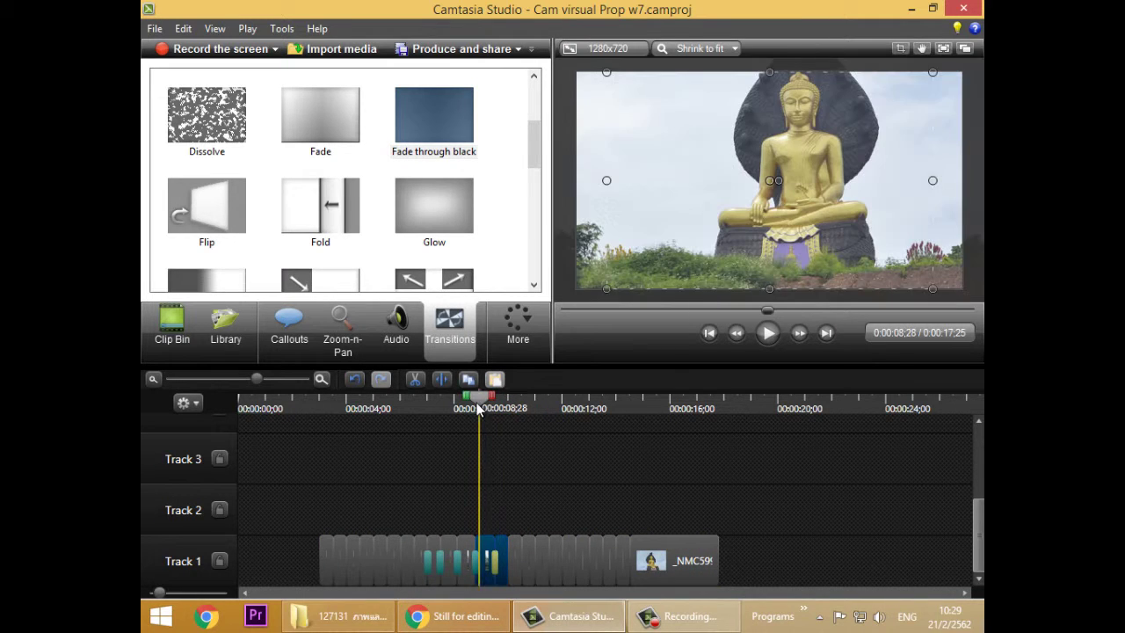
key(space)
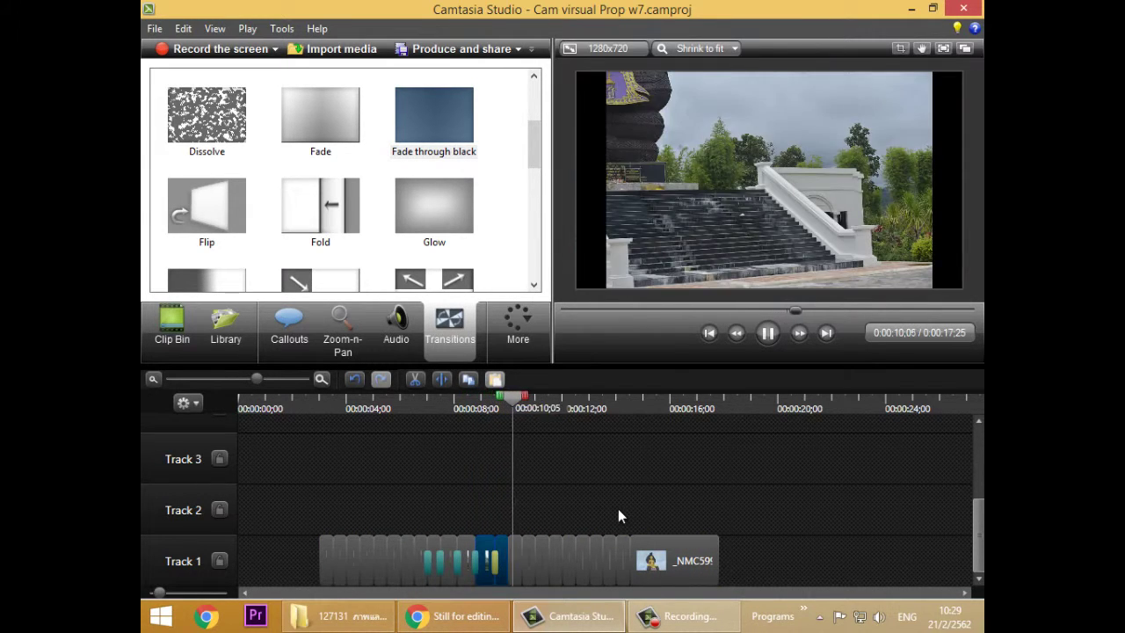
key(space)
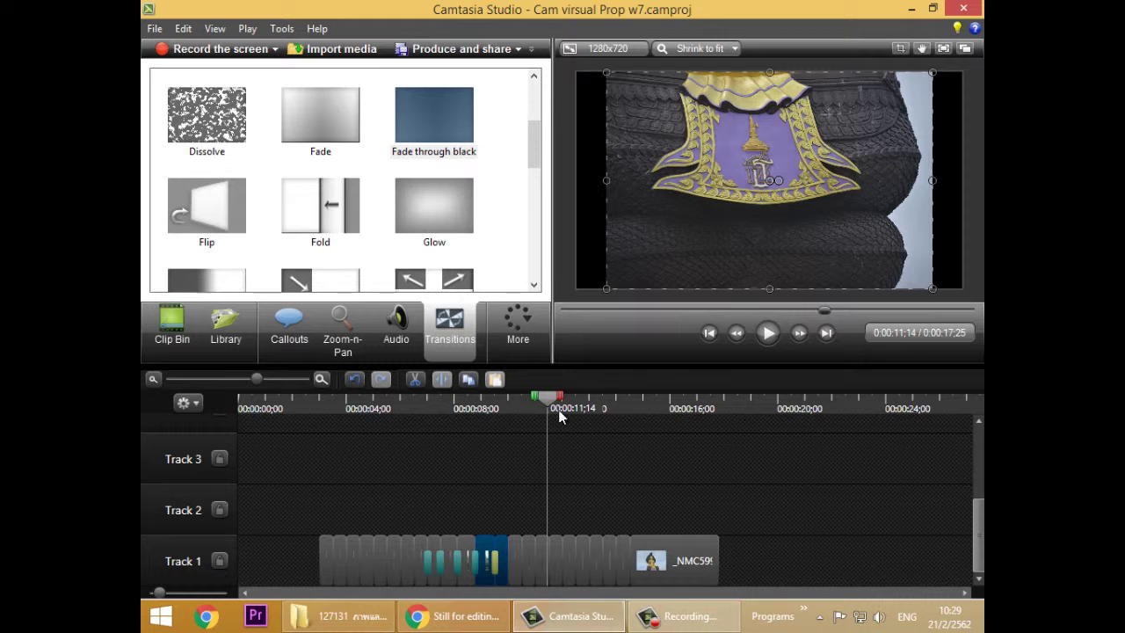
drag(551, 402, 447, 401)
key(space)
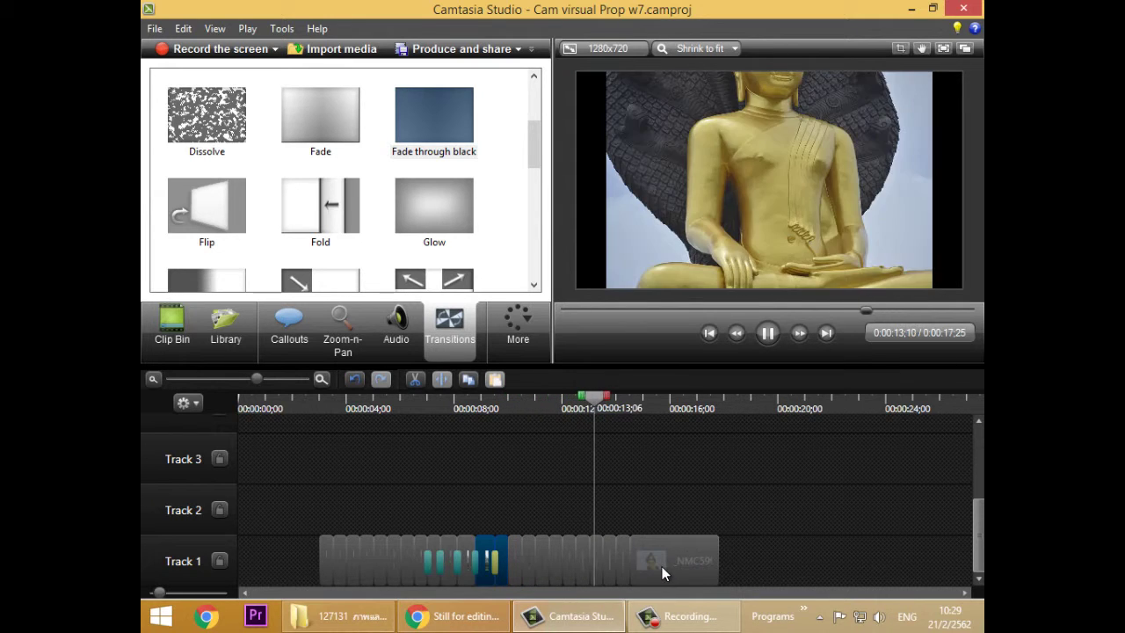
key(space)
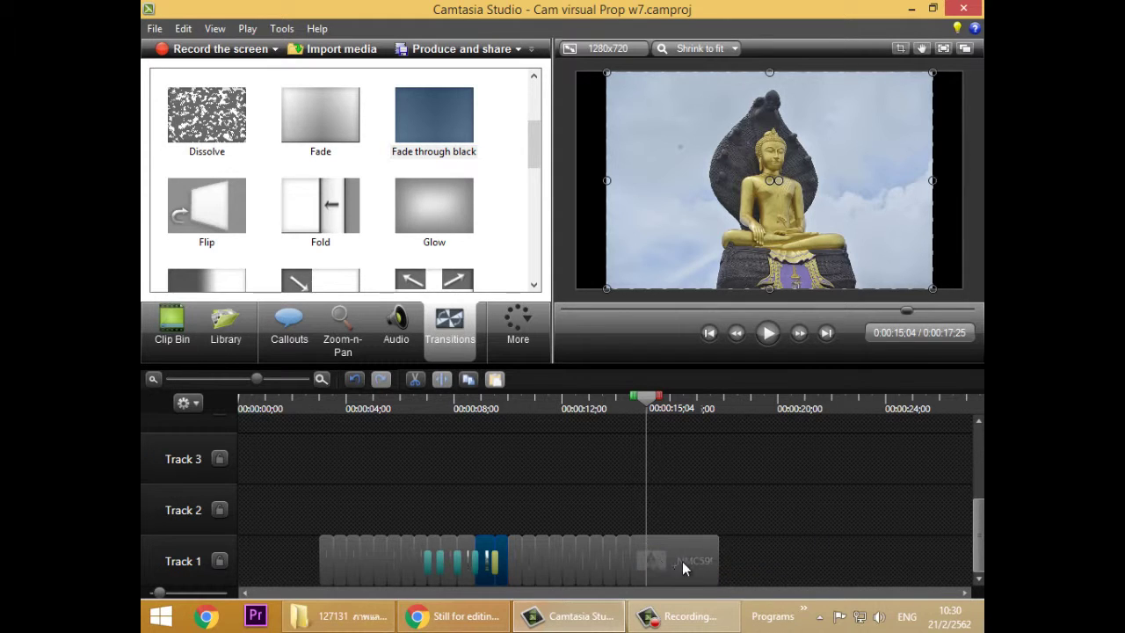
- Add a visual animation to the _NMC5994.JPG clip ending at 0:00:14;28 and set its scale to 100%
click(527, 327)
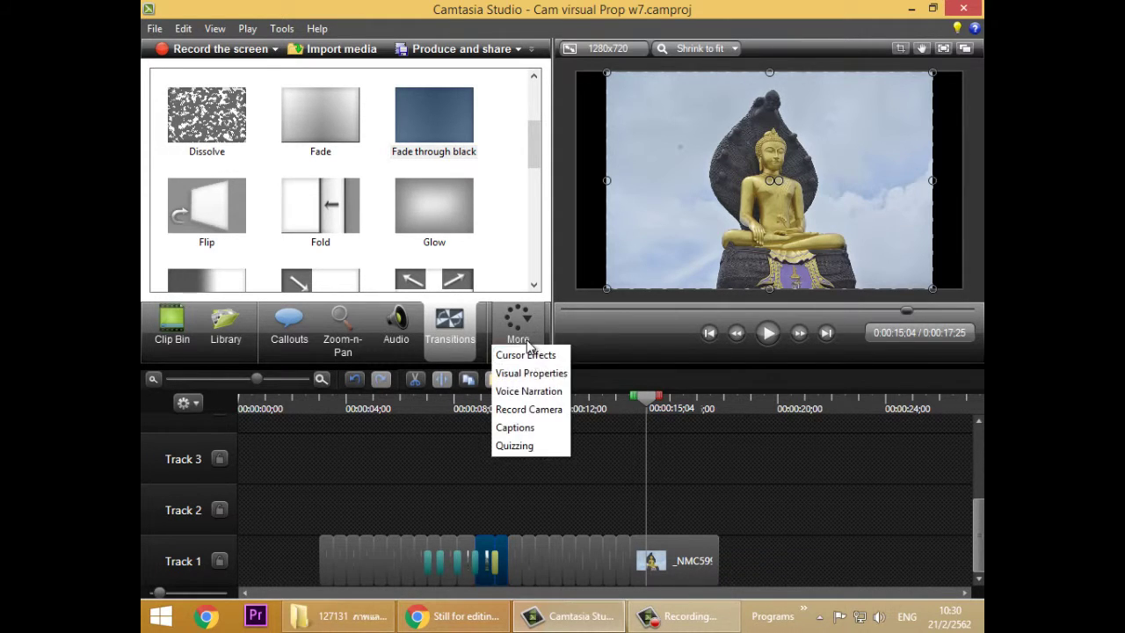
click(526, 373)
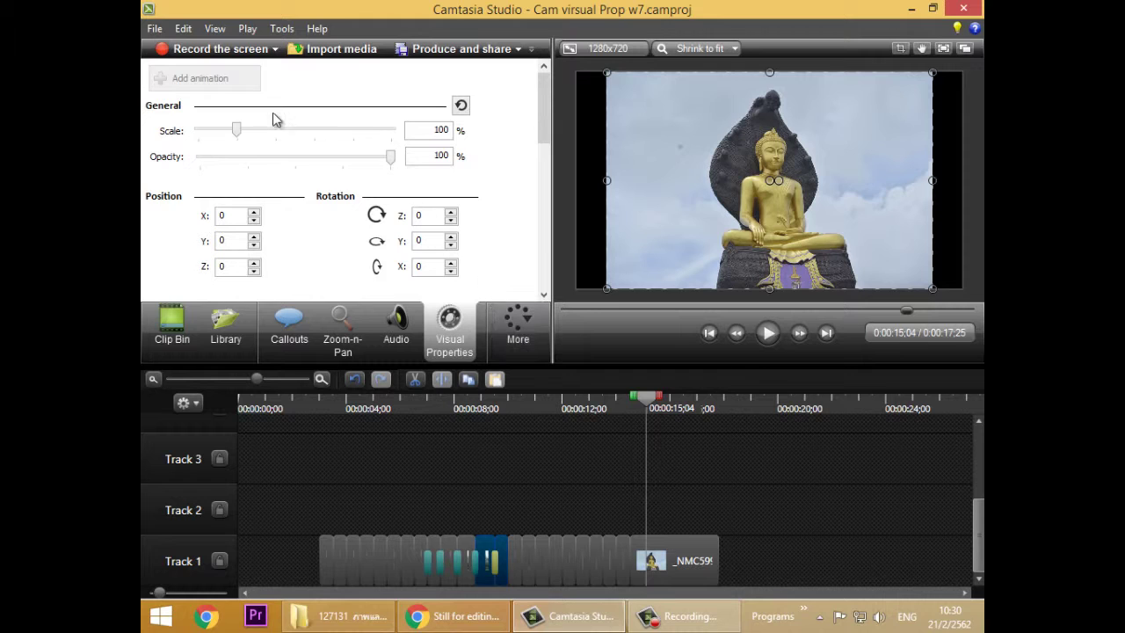
drag(642, 404, 643, 404)
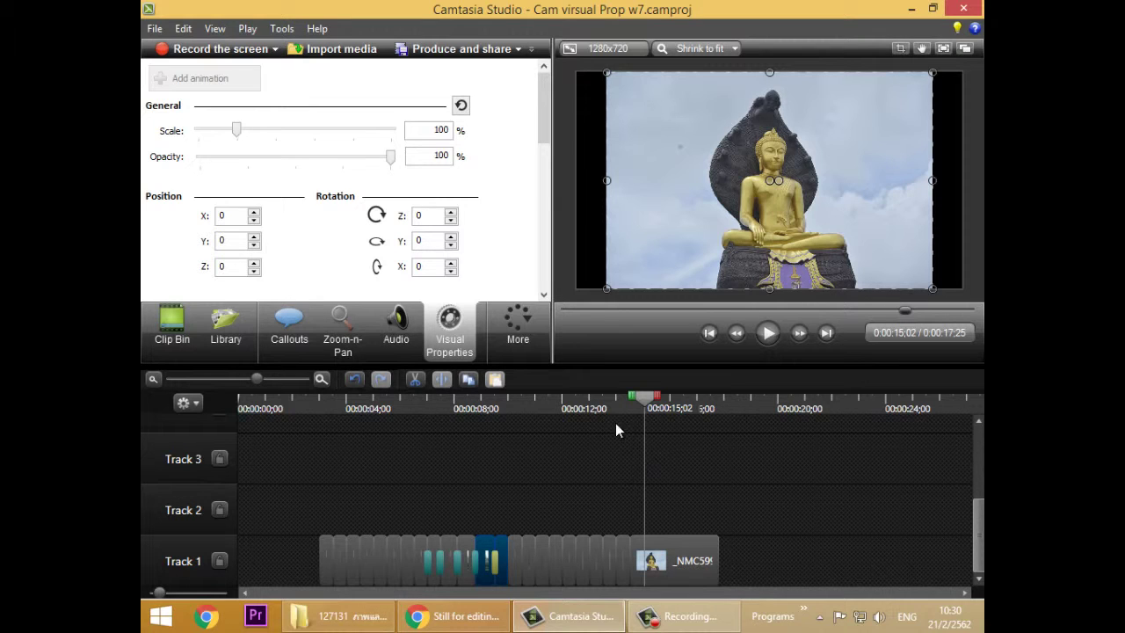
click(675, 562)
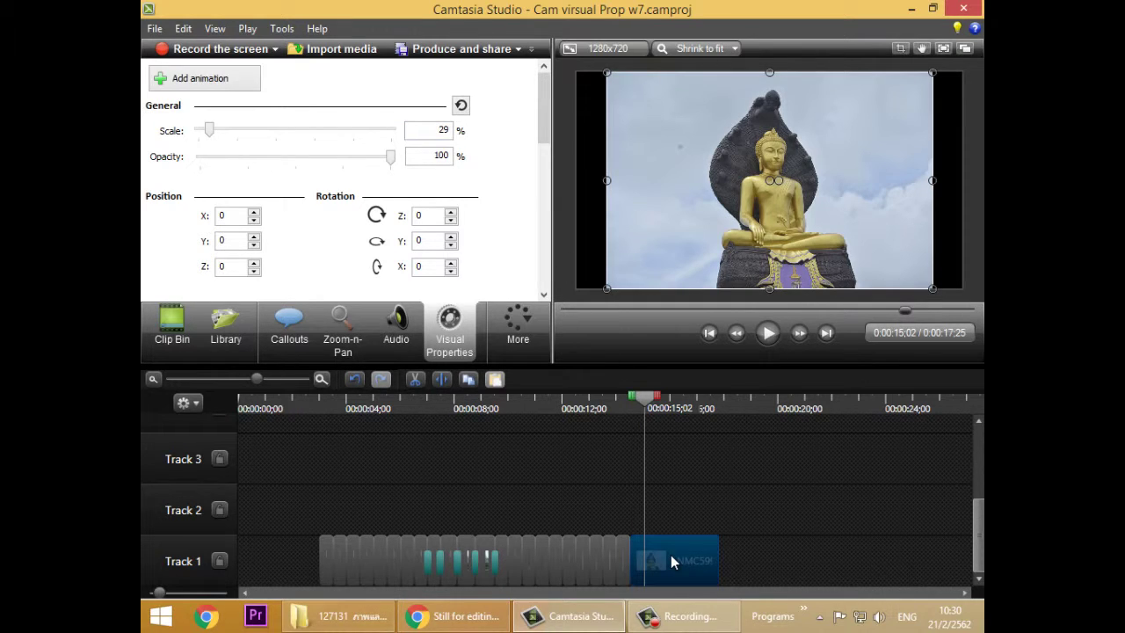
drag(640, 403, 635, 402)
click(640, 402)
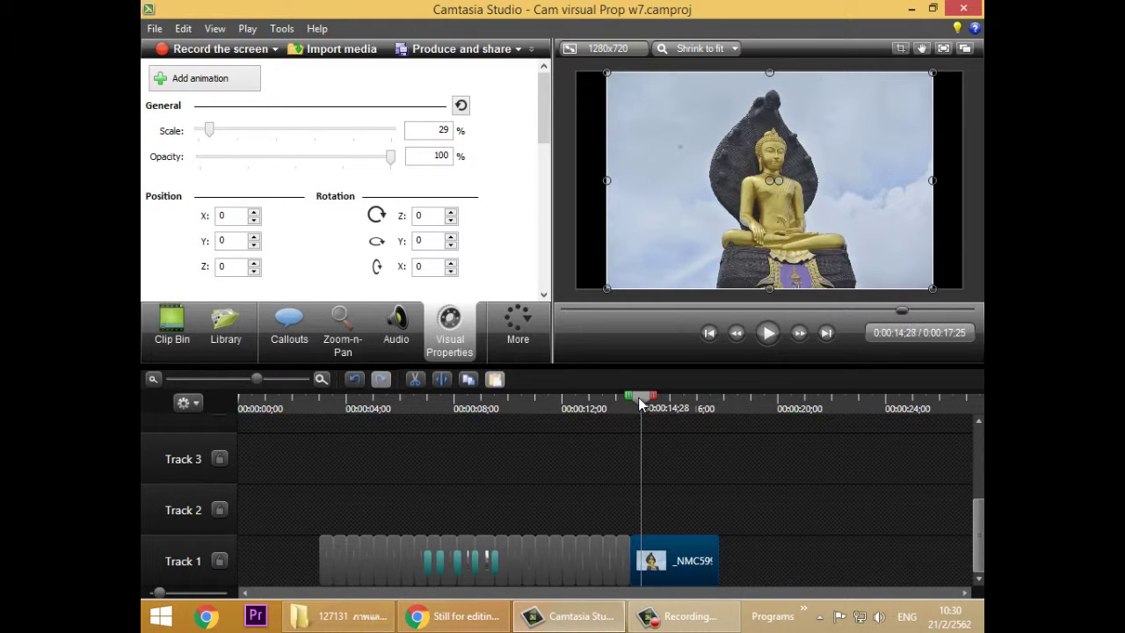
click(224, 93)
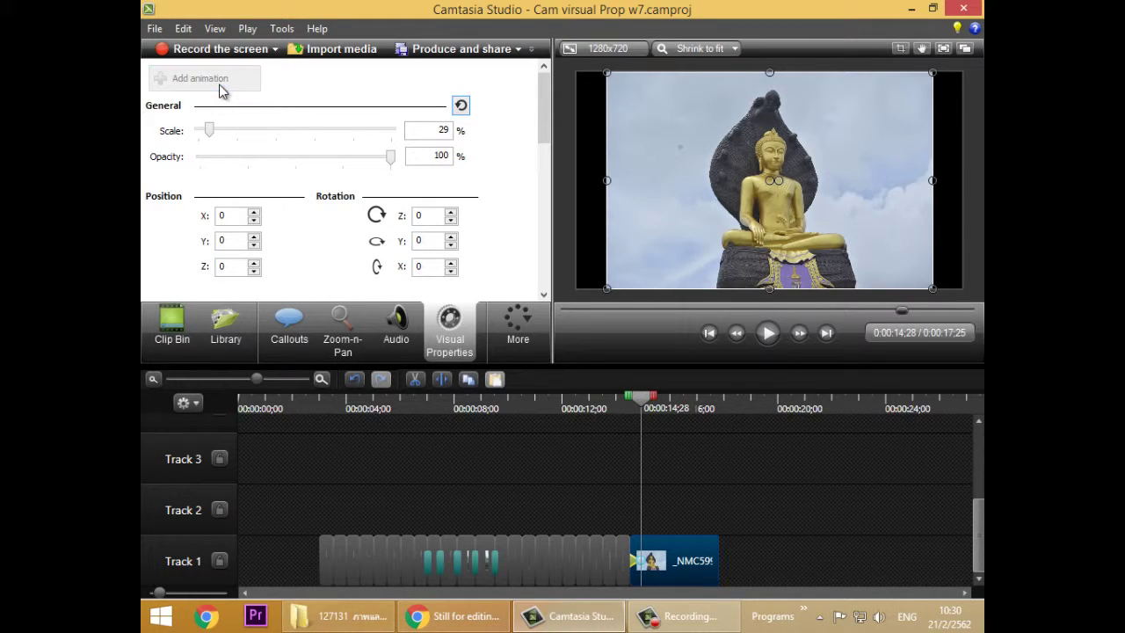
drag(634, 561, 636, 561)
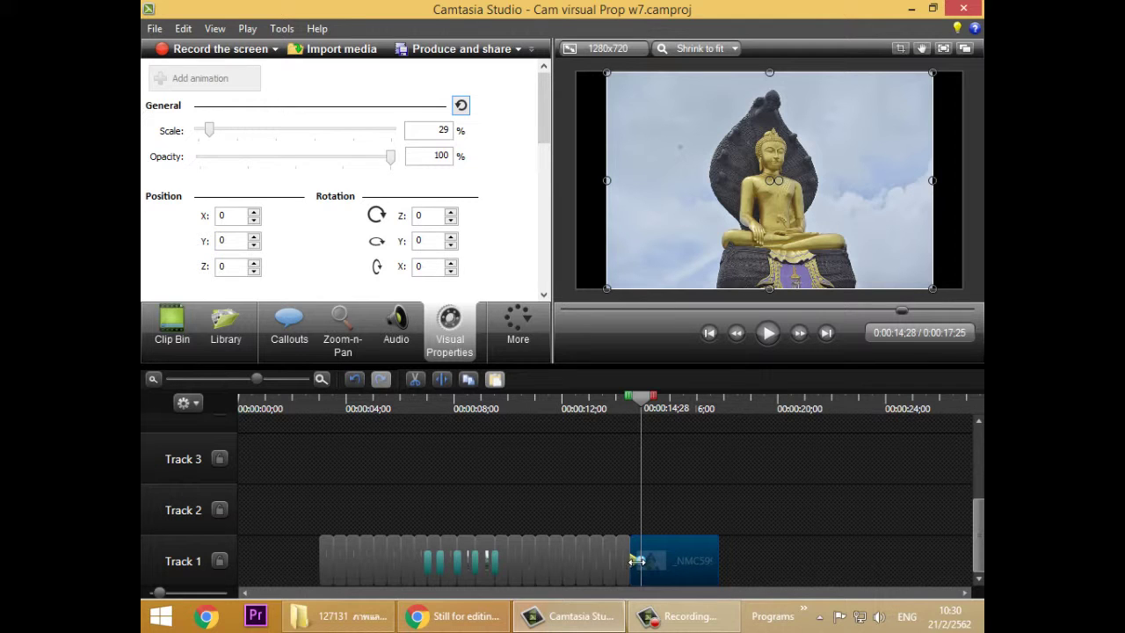
drag(214, 133, 236, 135)
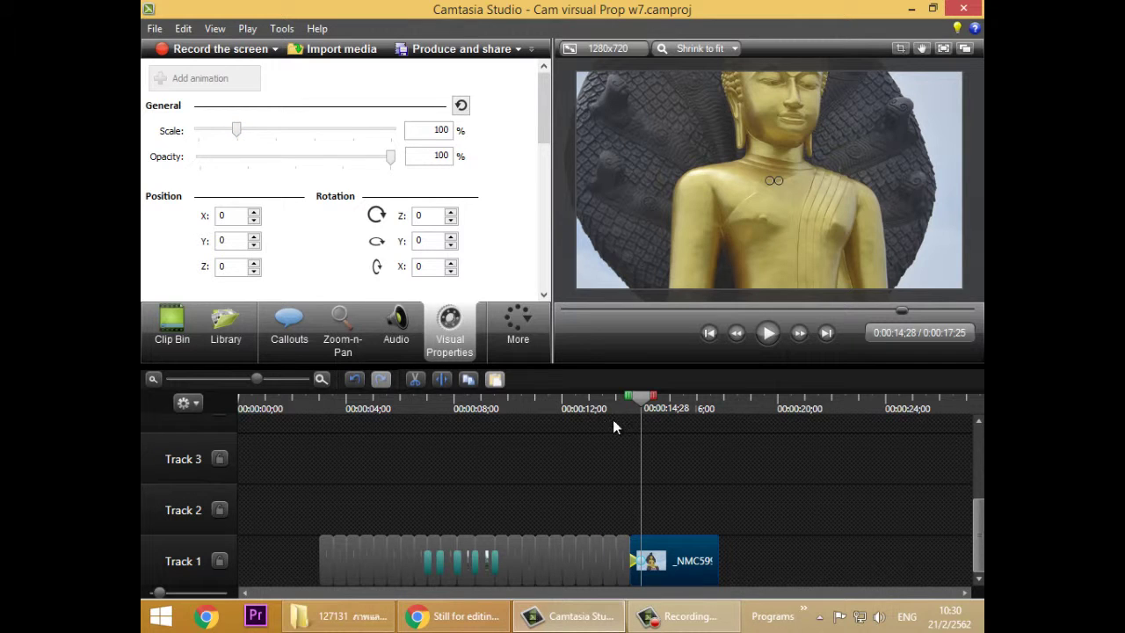
- Add an animation point at the start of _NMC5994.JPG, at 0:00:14;16, and set the scale there to 100%
drag(635, 402, 622, 407)
drag(630, 559, 617, 559)
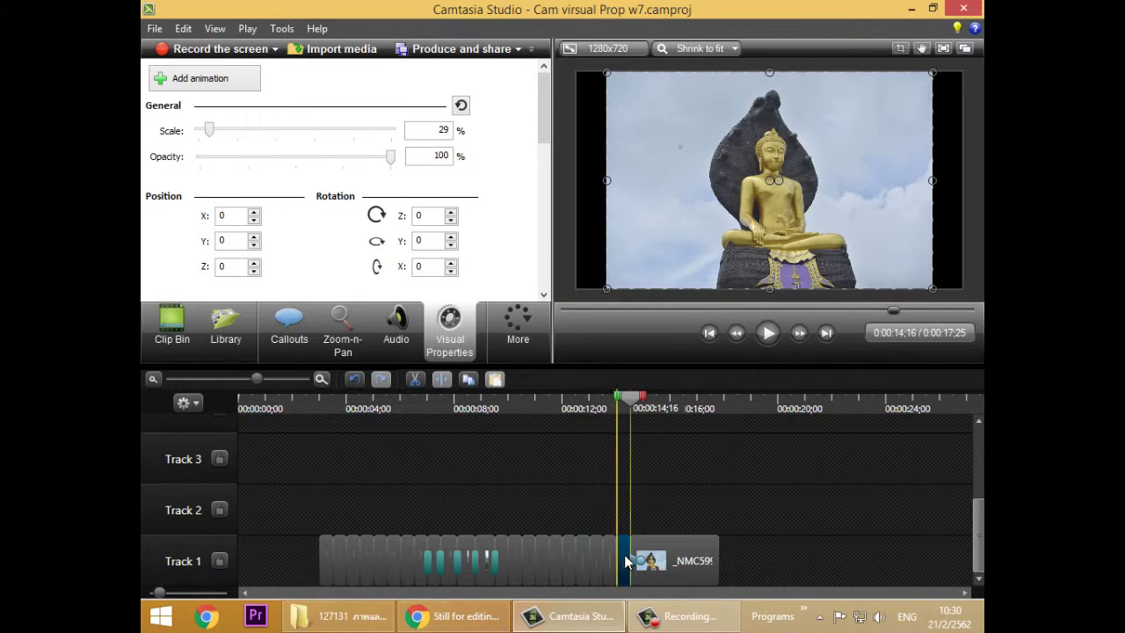
drag(630, 398, 618, 408)
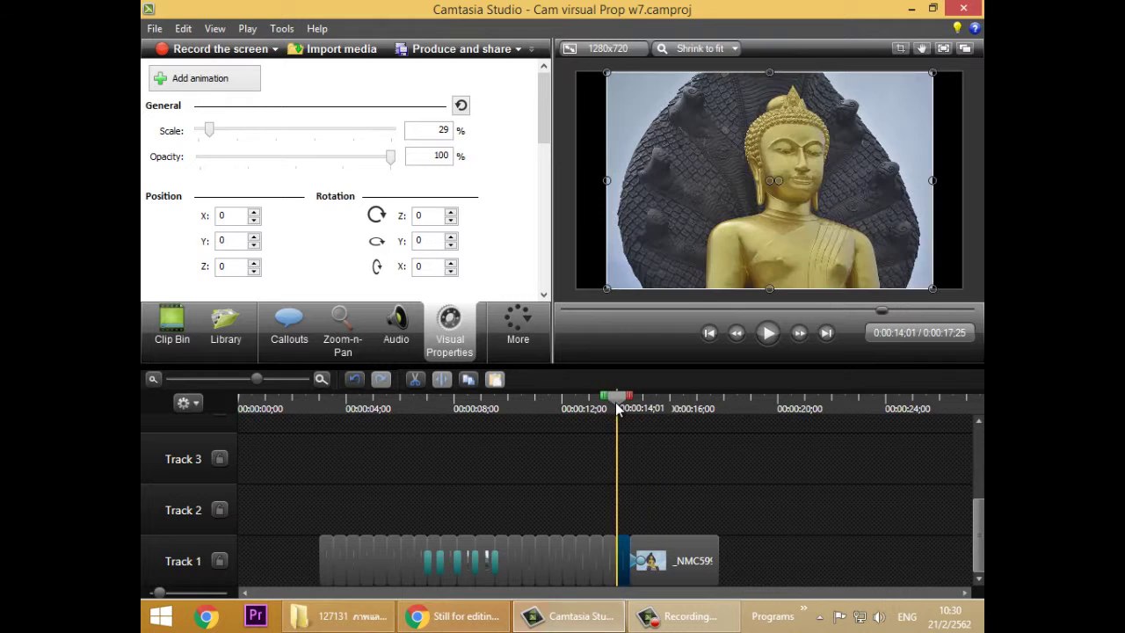
click(631, 408)
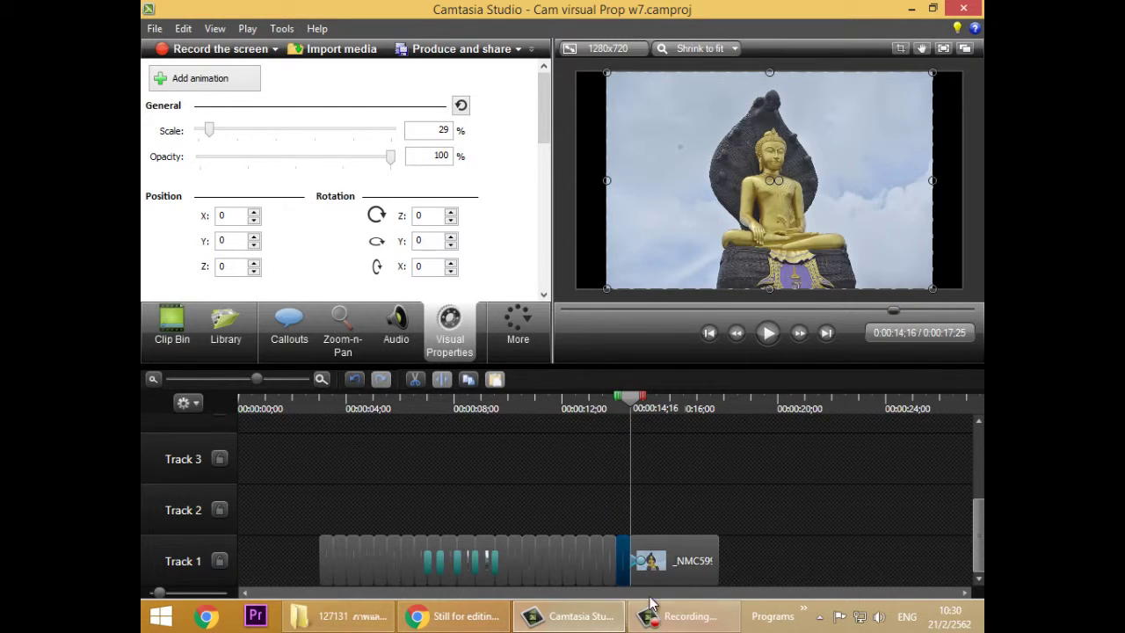
drag(618, 560, 639, 560)
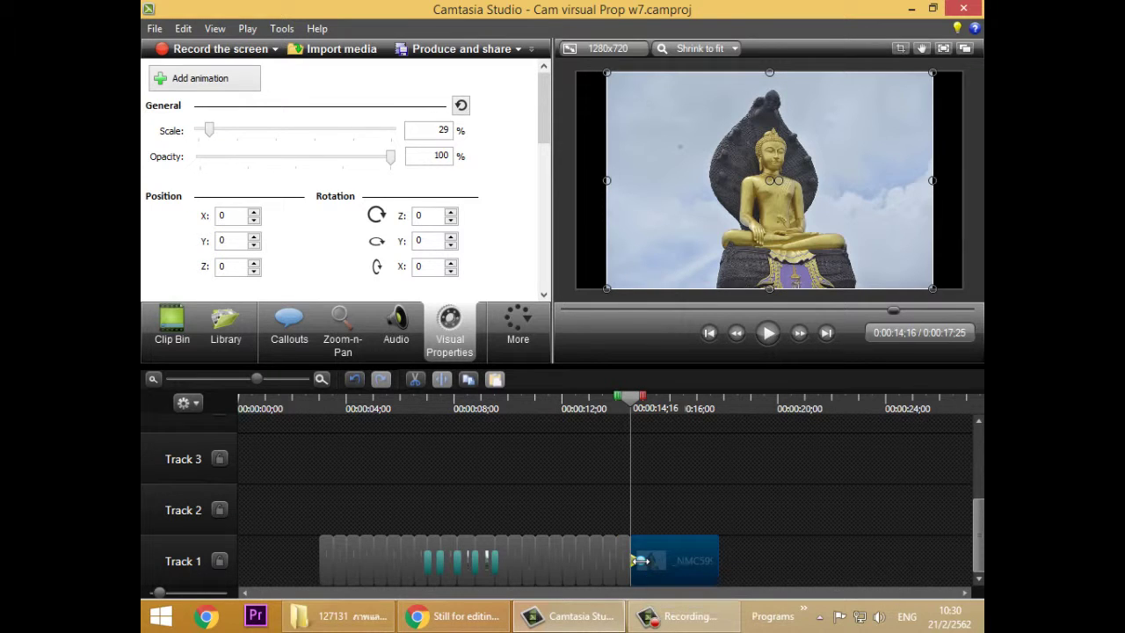
click(217, 80)
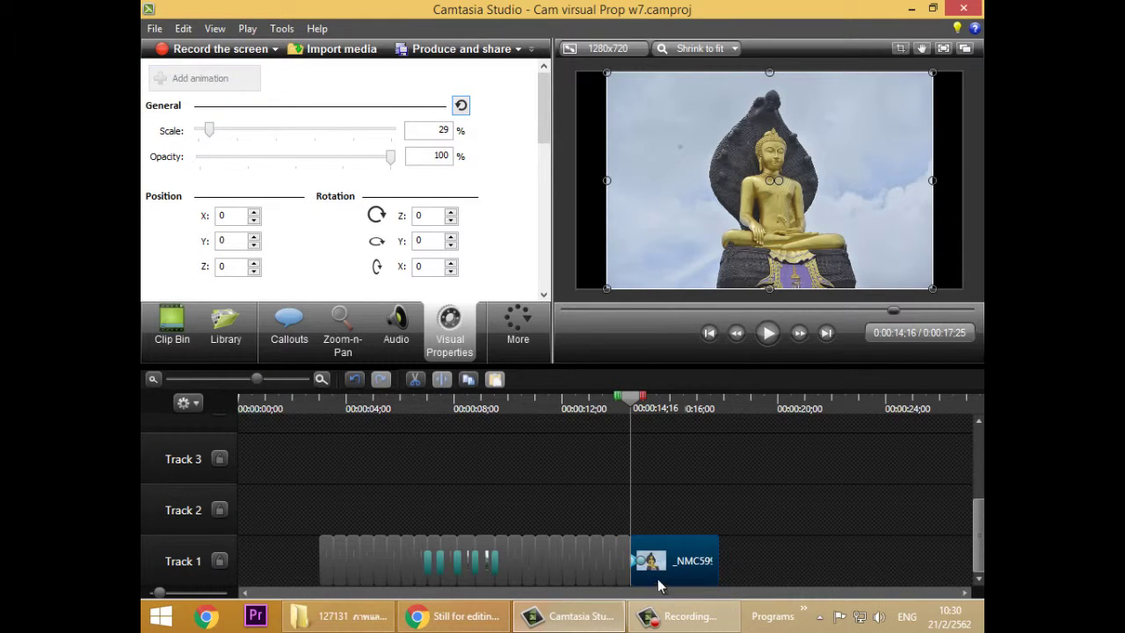
drag(262, 381, 298, 385)
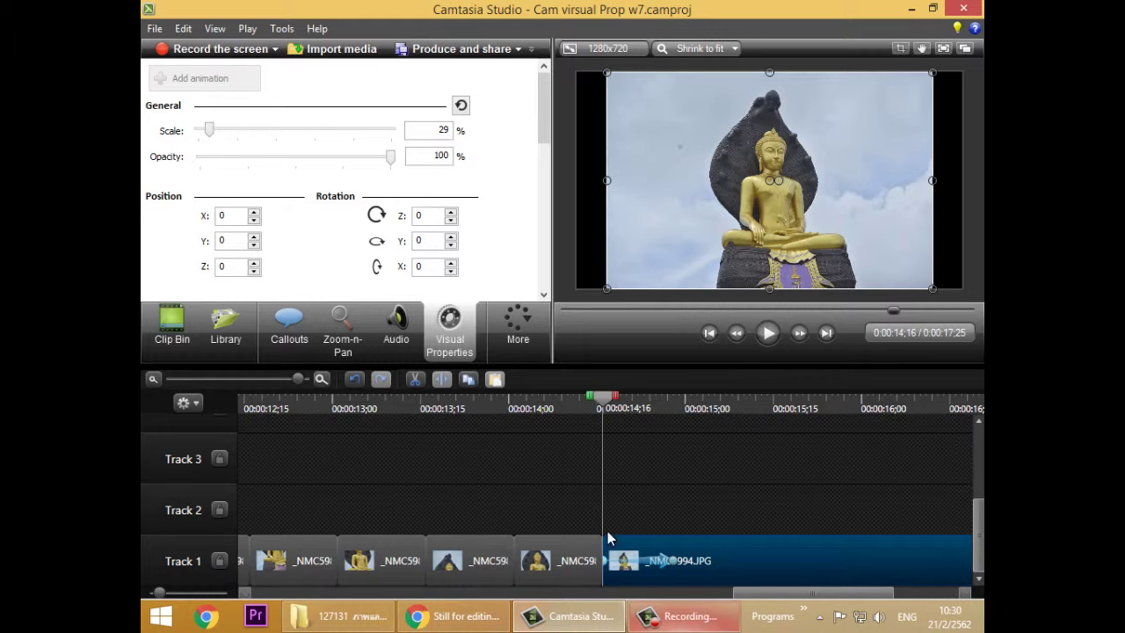
drag(603, 400, 585, 426)
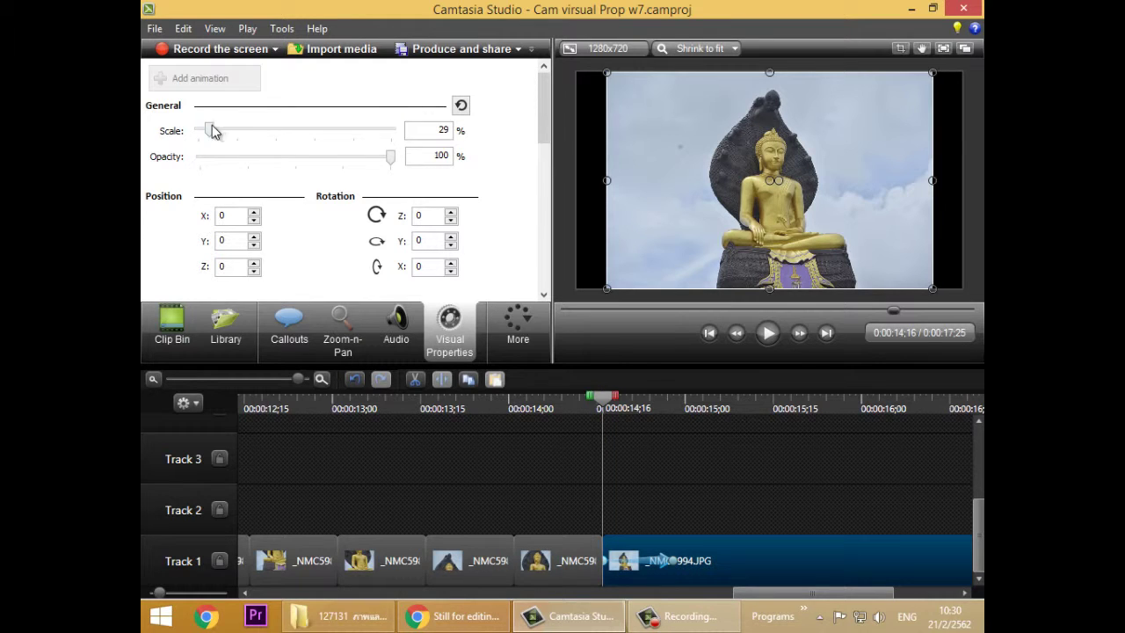
drag(211, 131, 242, 136)
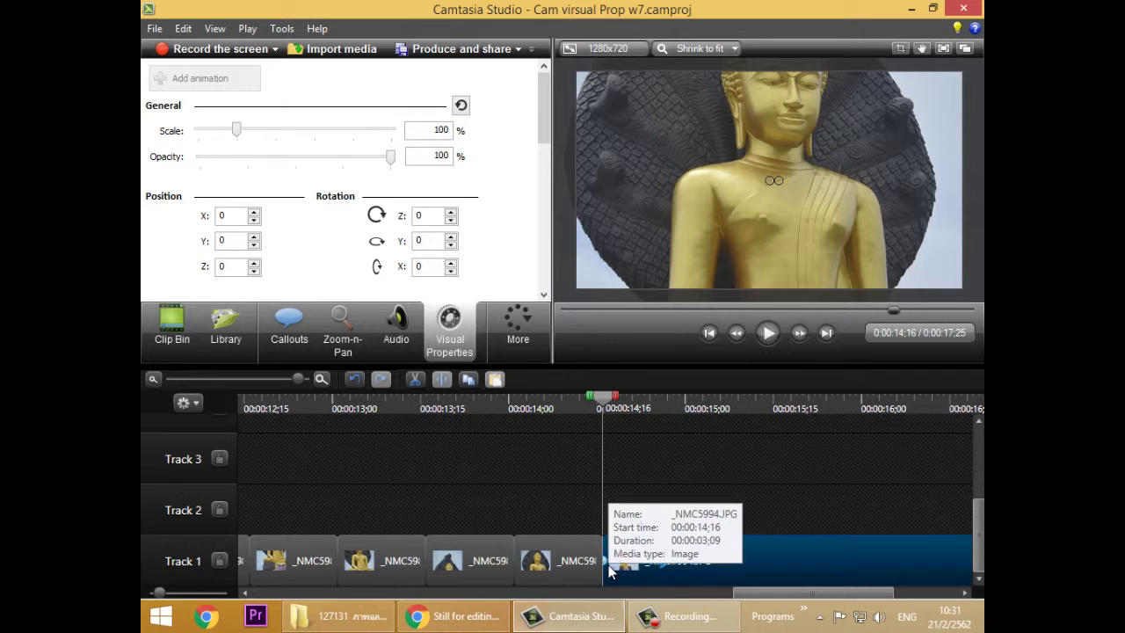
- Set the Y position of _NMC5994.JPG at 0:00:14;16 to -260, aligning the statue with the preceding image
drag(607, 407, 574, 407)
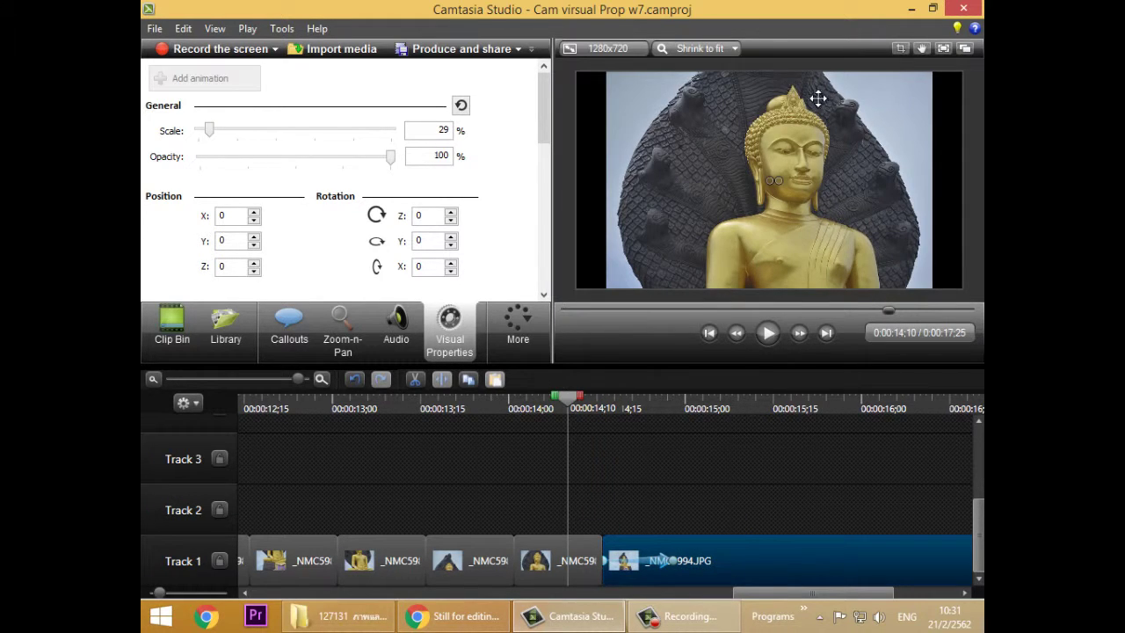
drag(567, 401, 603, 402)
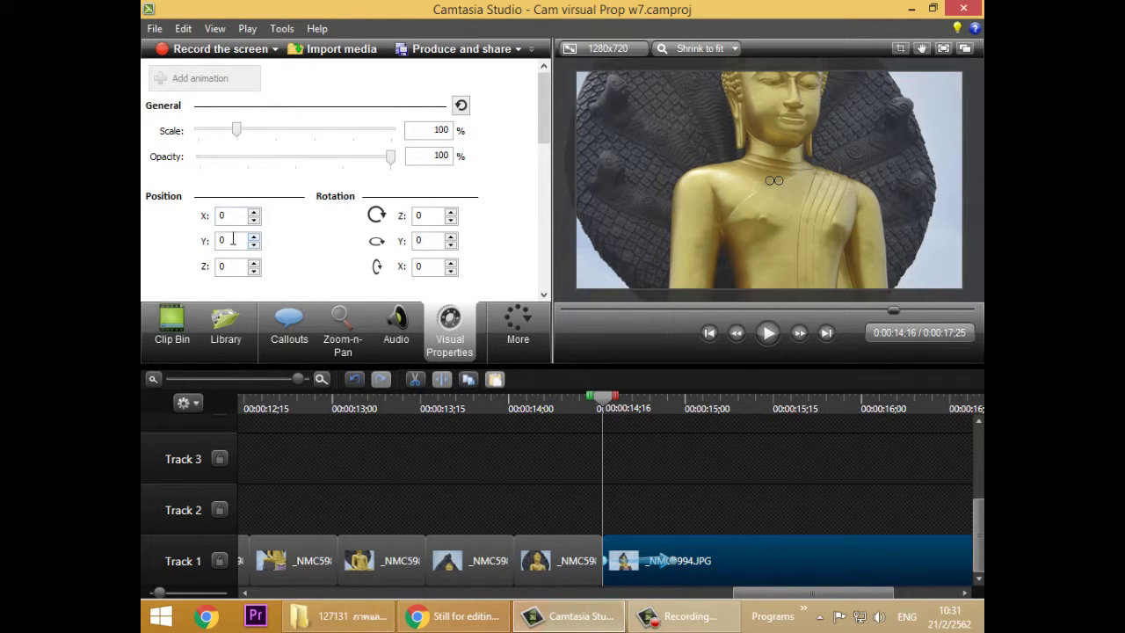
drag(255, 247, 255, 248)
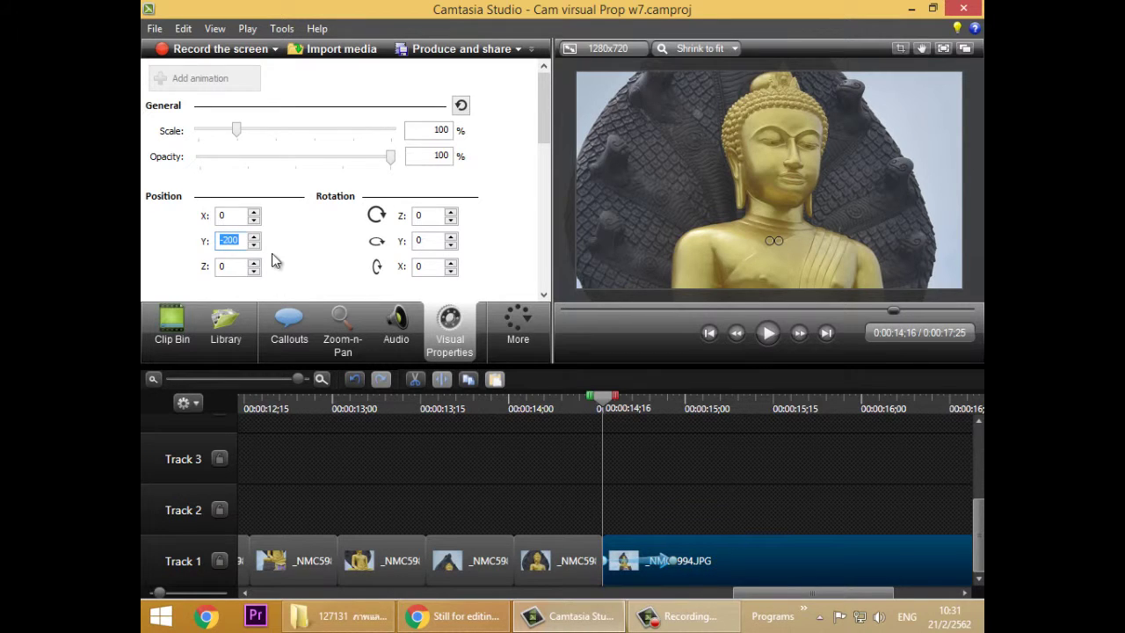
drag(254, 251, 255, 253)
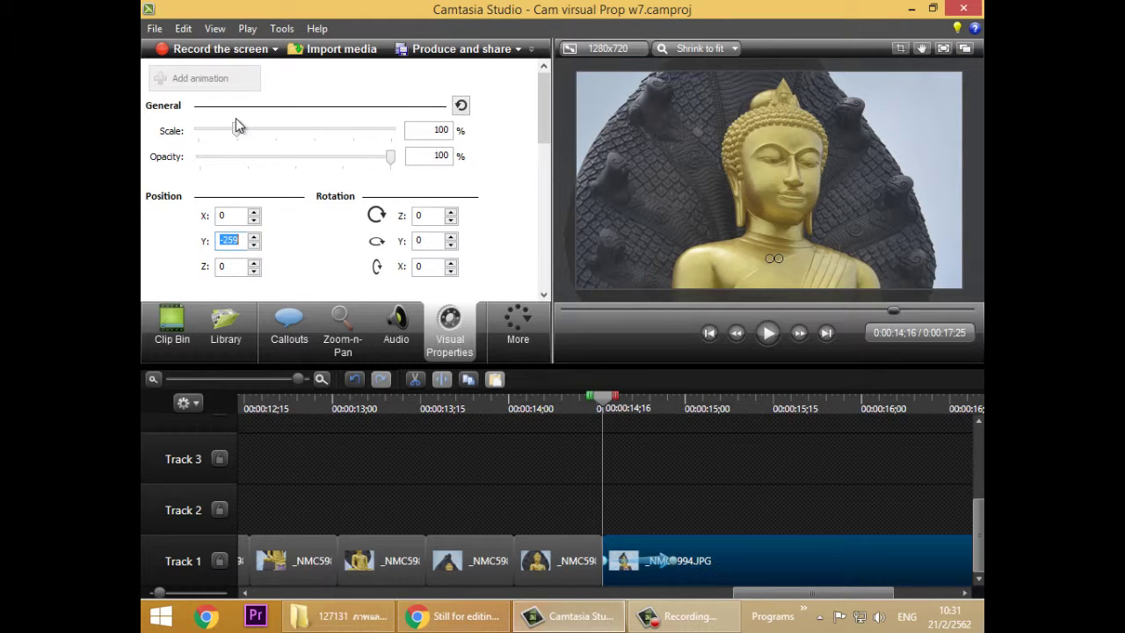
drag(603, 401, 673, 413)
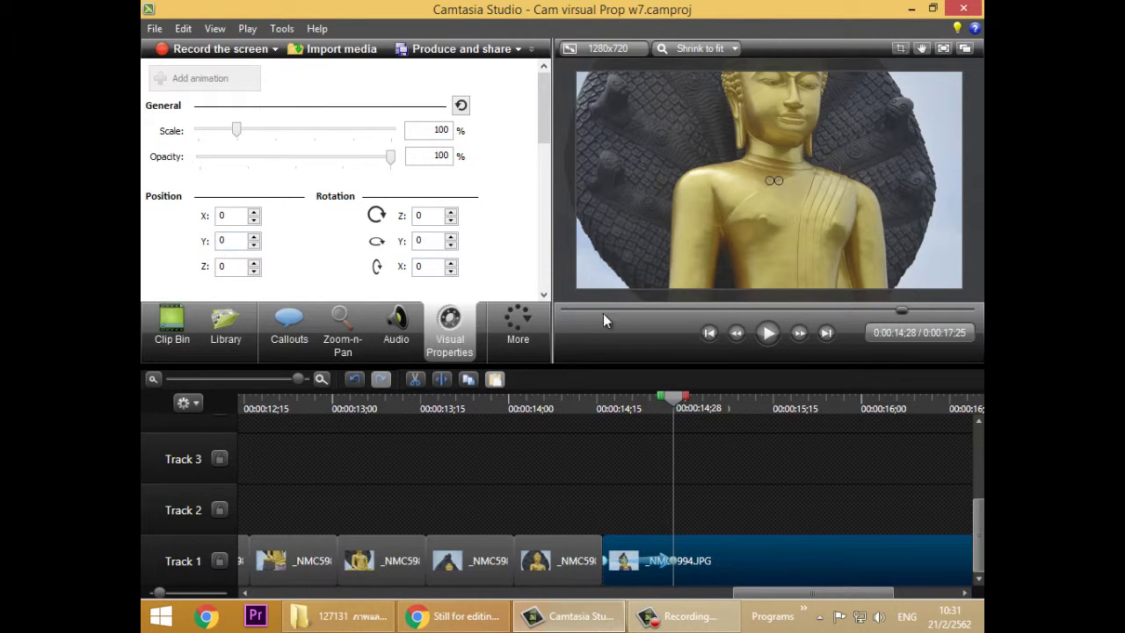
drag(677, 407, 604, 420)
click(254, 245)
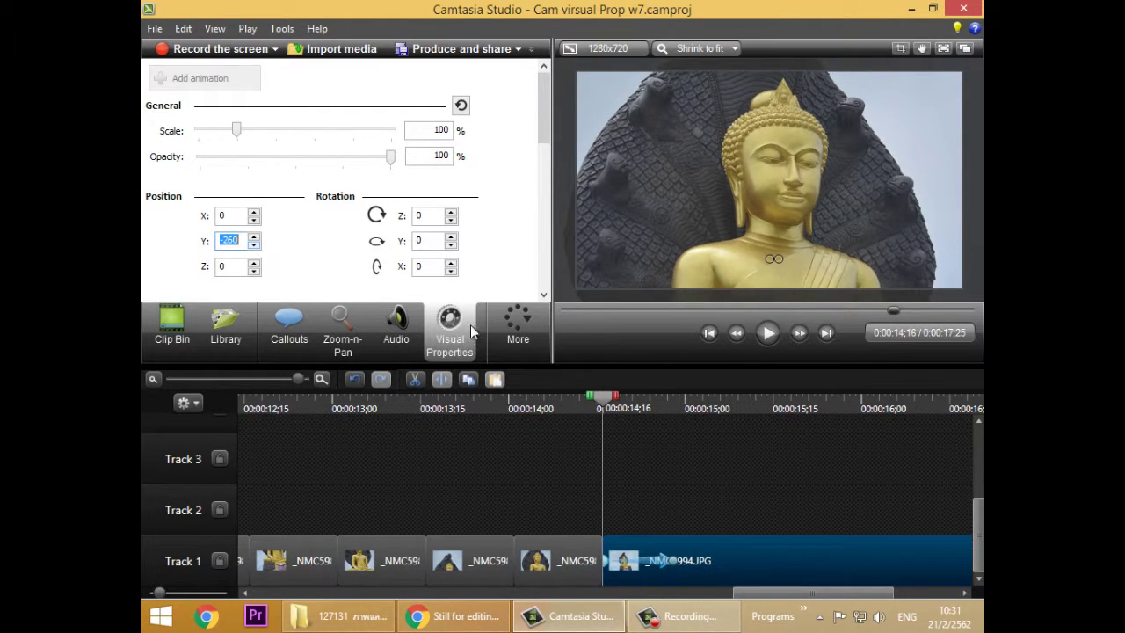
- At the animation end point, 0:00:14;28, set the Y position of _NMC5994.JPG to -260 and its scale to 86%
drag(608, 401, 679, 397)
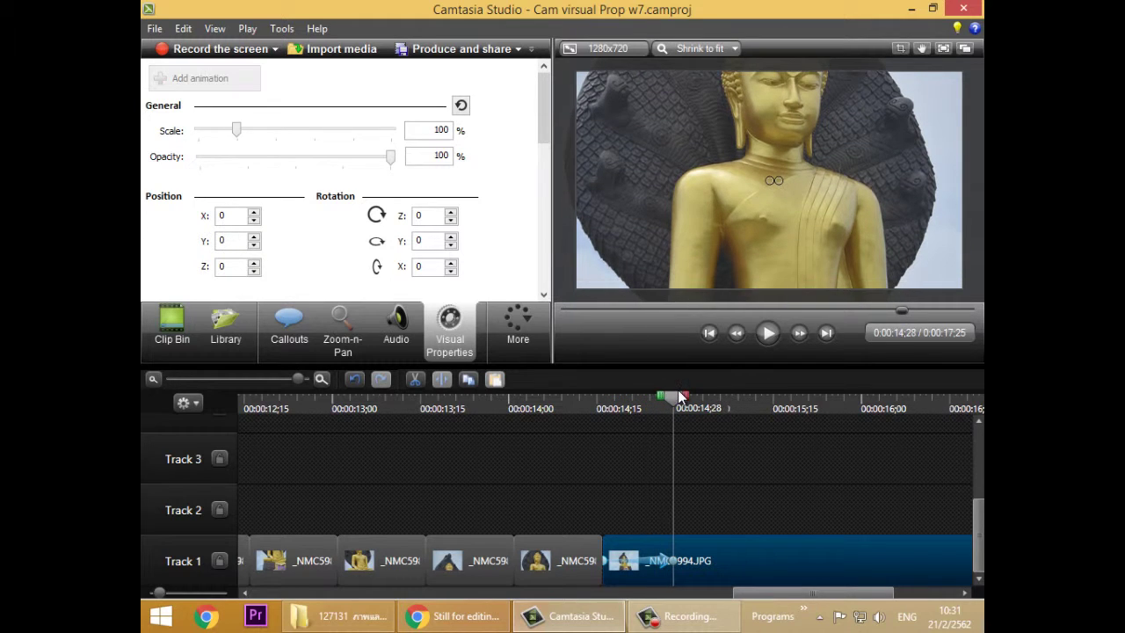
double_click(241, 245)
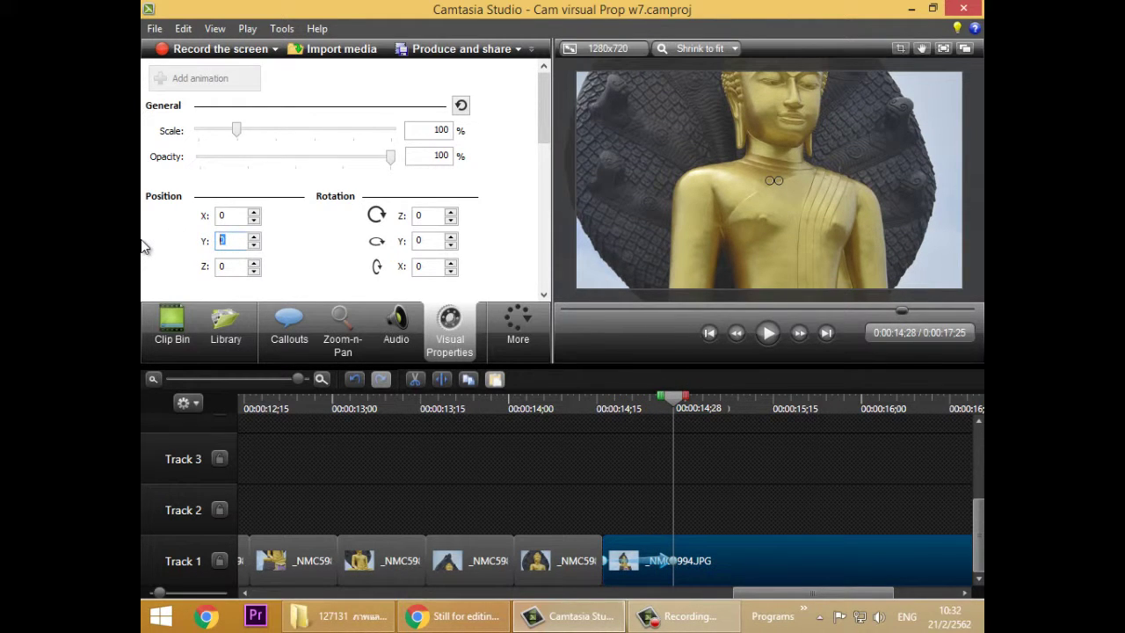
text(-260)
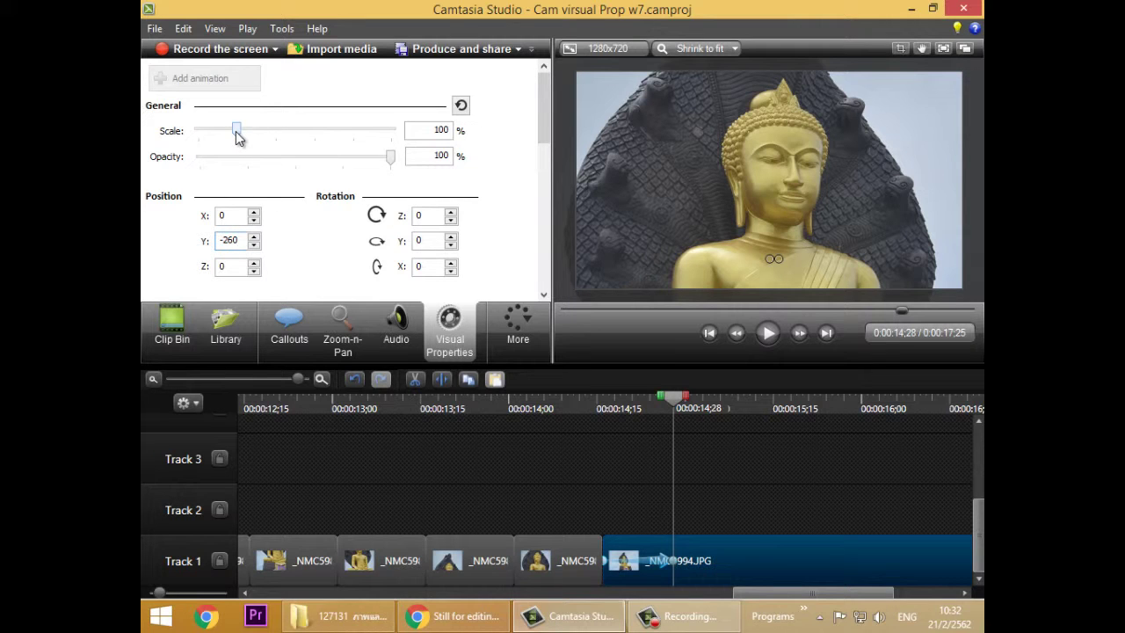
drag(234, 134, 232, 134)
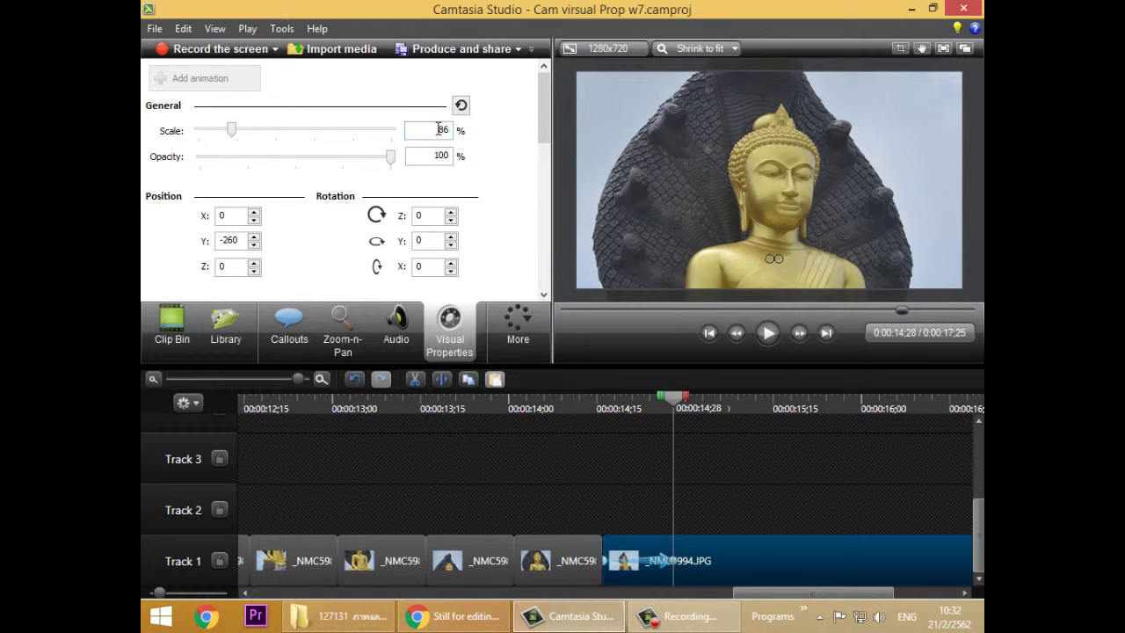
- Set the scale of _NMC5994.JPG at 0:00:14;28 to 80% and compare it with the animation's start at 0:00:14;16
drag(439, 129, 462, 128)
text(80)
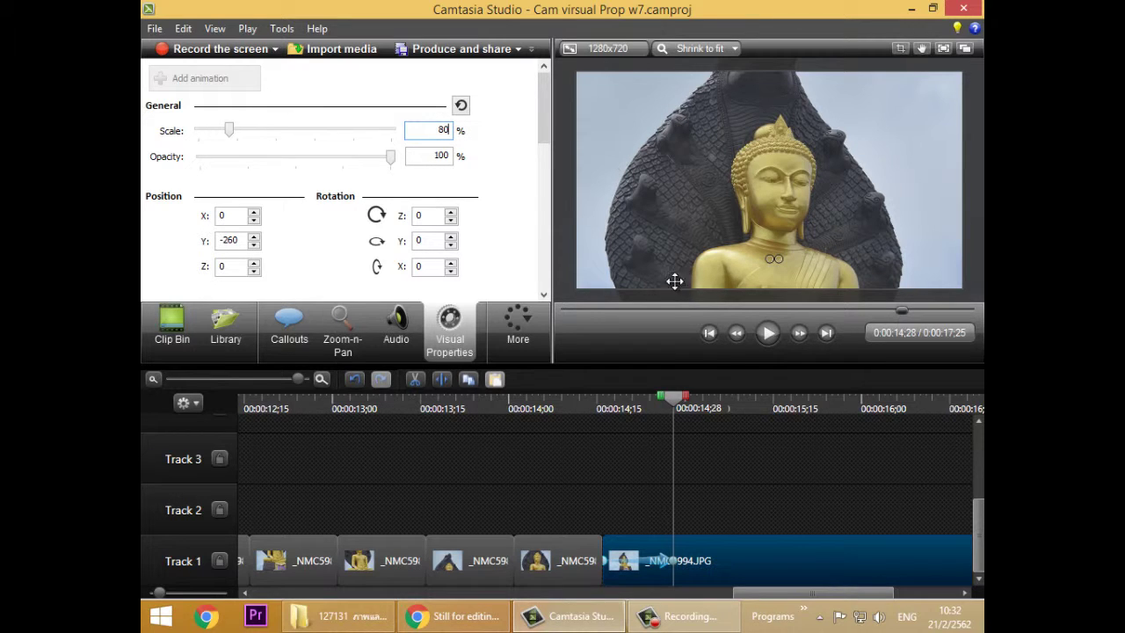
drag(681, 401, 599, 437)
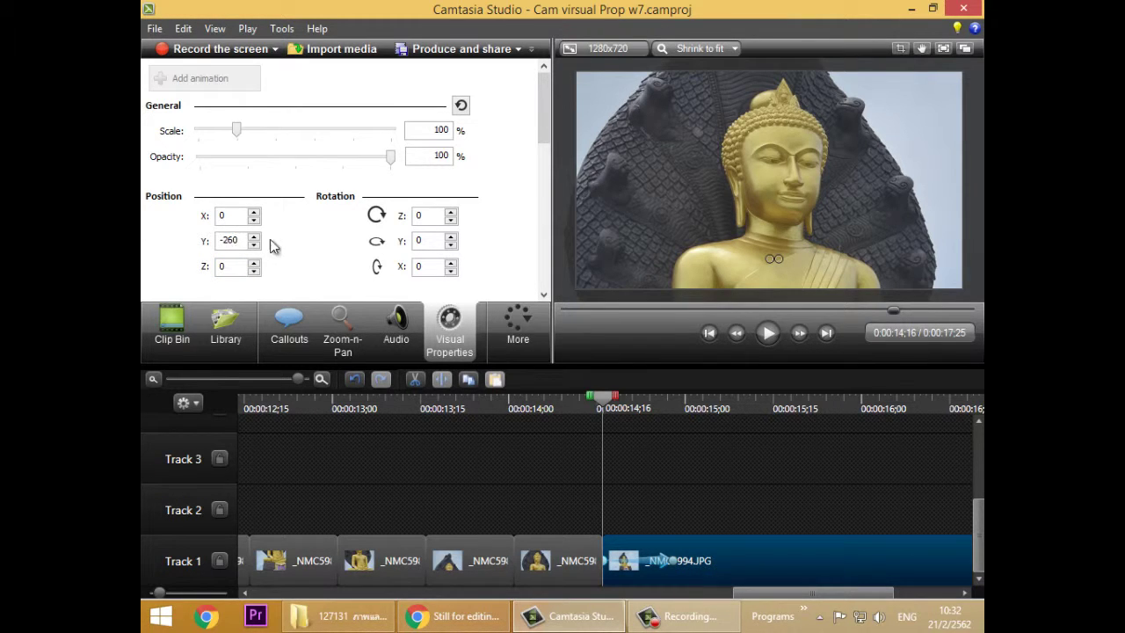
drag(605, 409, 675, 465)
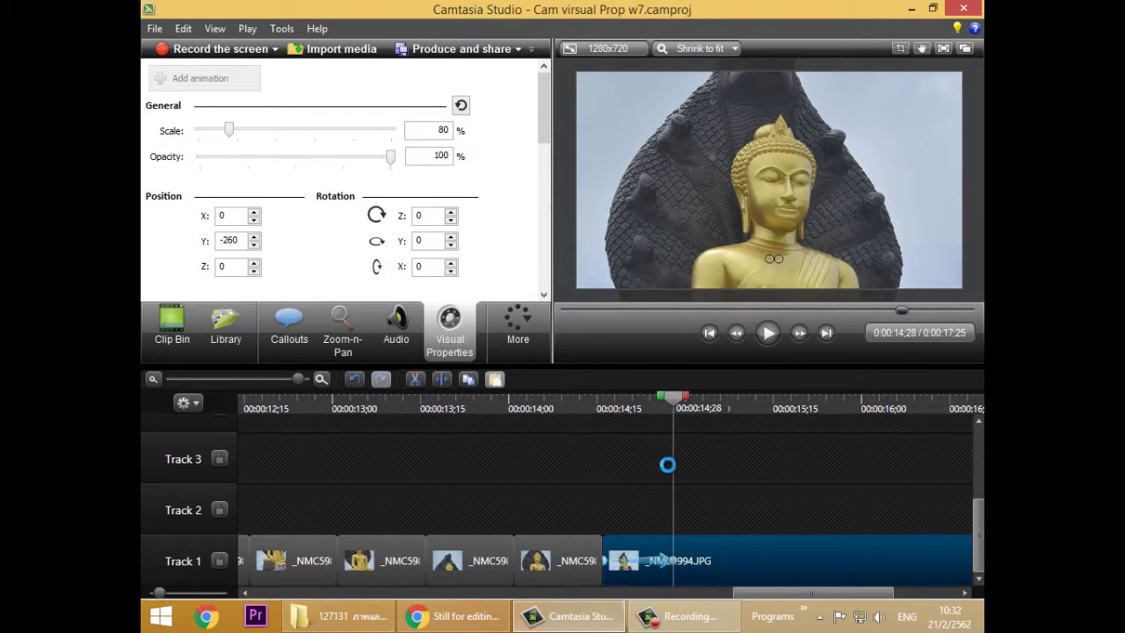
- Add another animation to _NMC5994.JPG after the first one, at 0:00:15;00, and extend its end to 0:00:15;16
drag(674, 397, 689, 402)
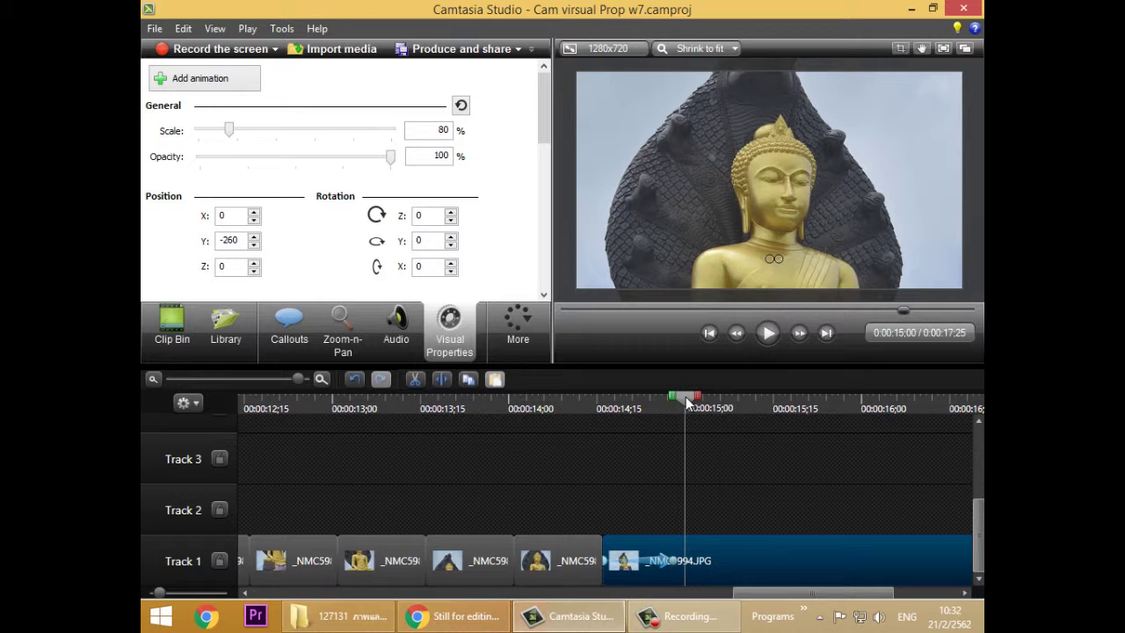
click(190, 83)
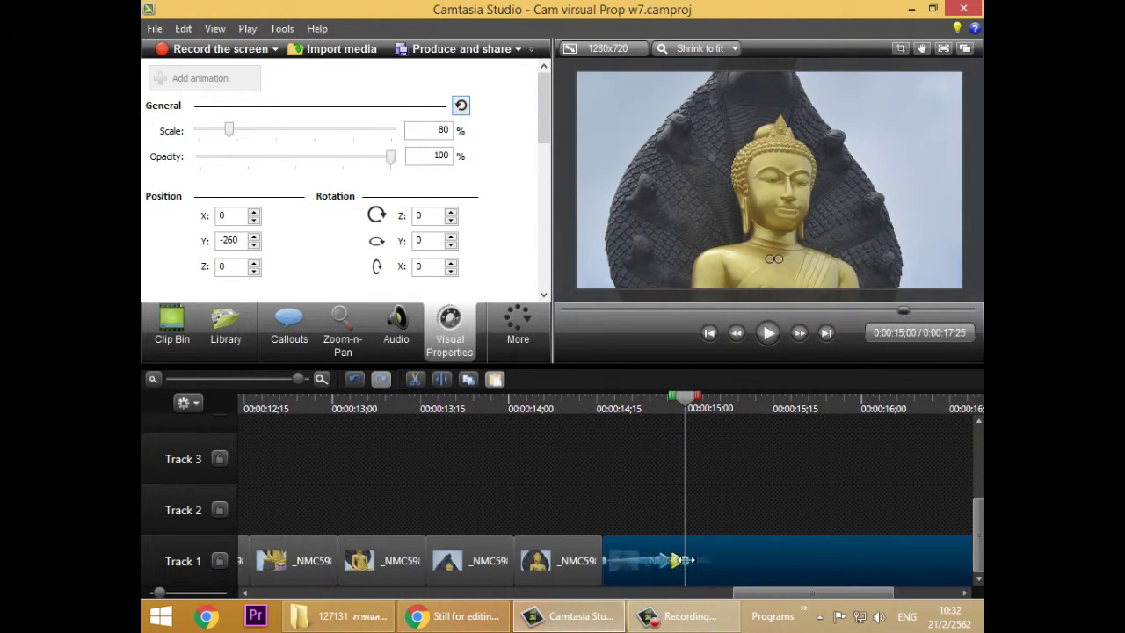
drag(684, 560, 778, 560)
drag(686, 400, 788, 414)
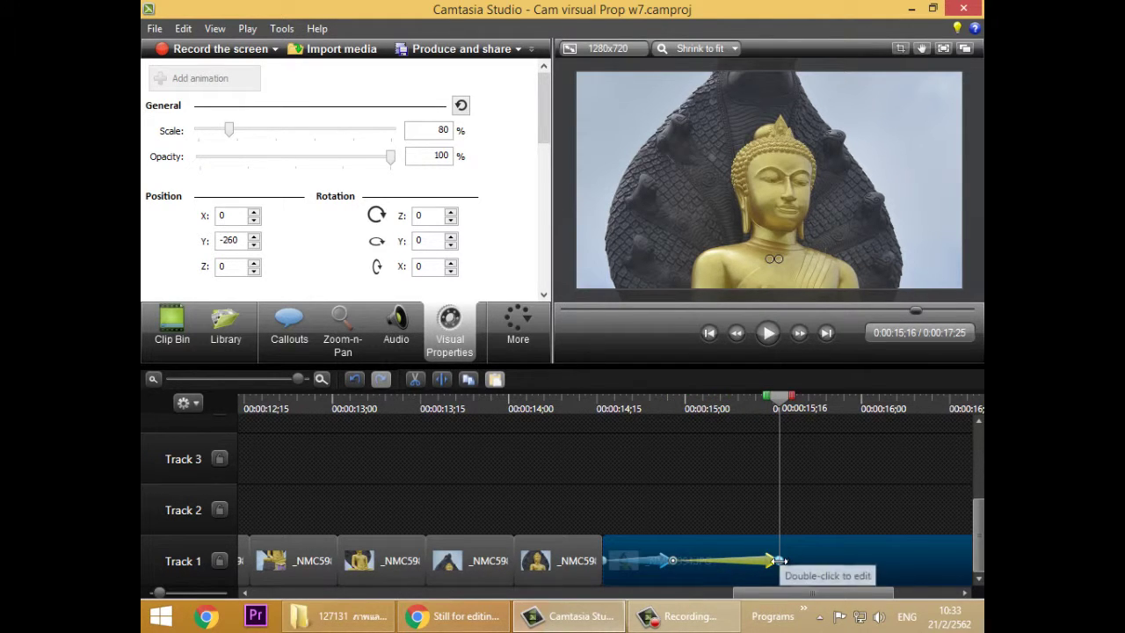
drag(776, 559, 776, 559)
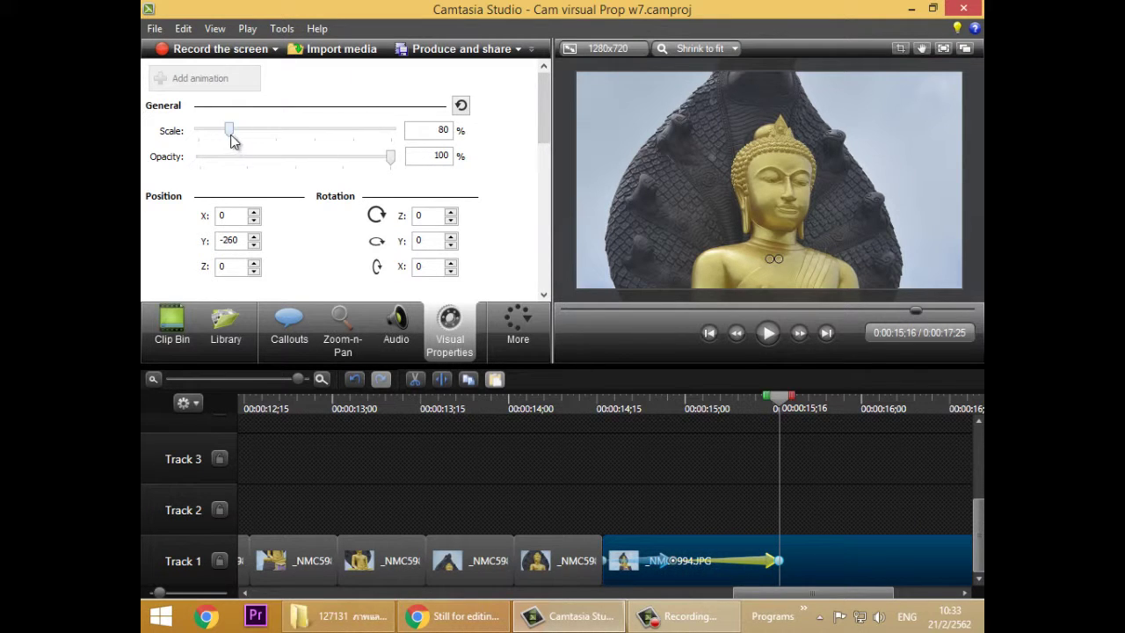
- Set the scale of _NMC5994.JPG at the 0:00:15;16 animation end to 70%
drag(231, 141, 230, 140)
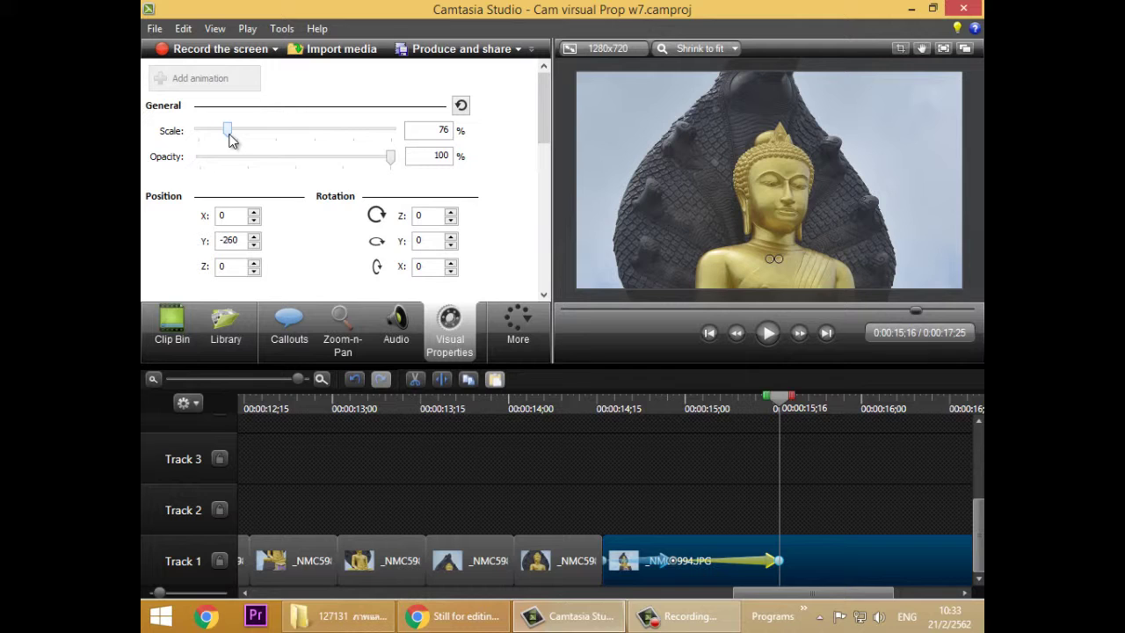
double_click(438, 130)
text(70)
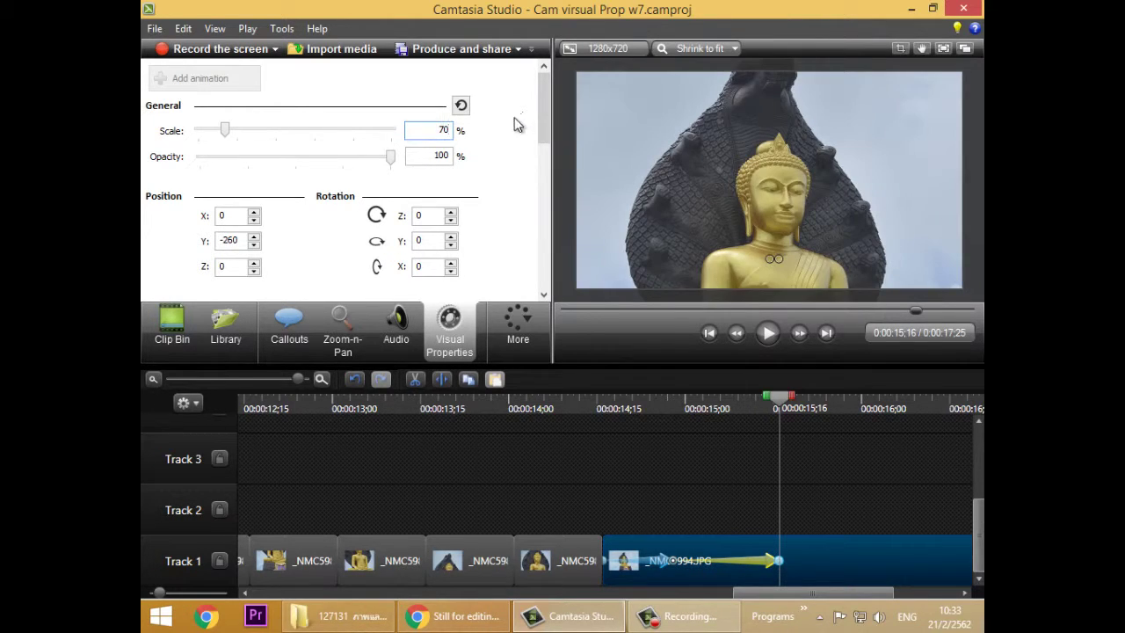
- Raise the Y position of _NMC5994.JPG at 0:00:15;16 to -170
click(254, 238)
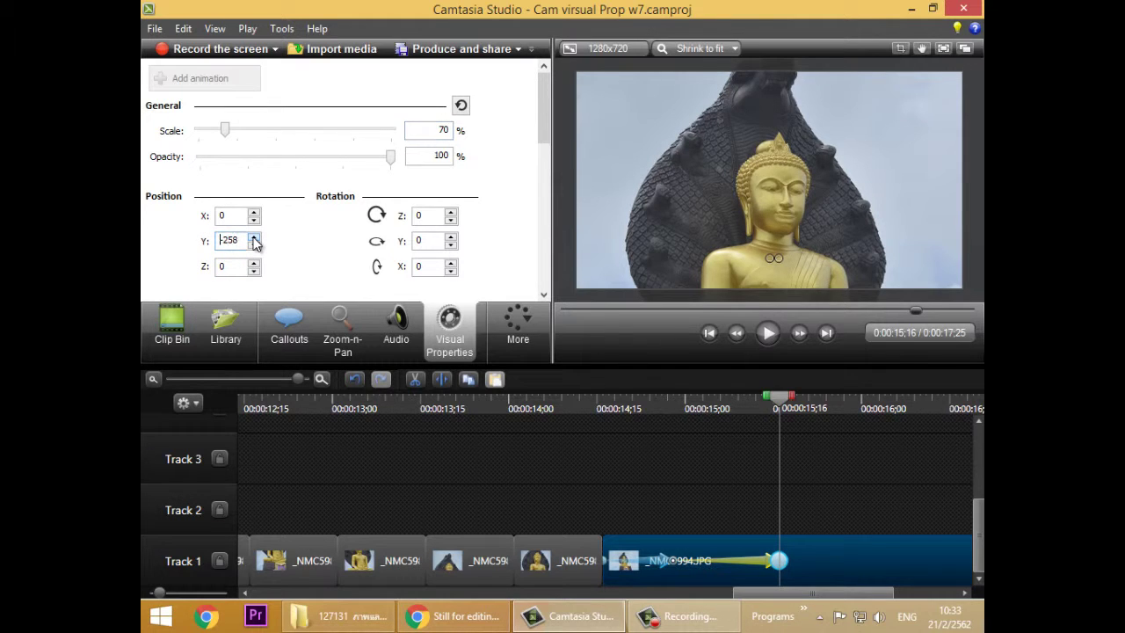
click(254, 238)
click(254, 237)
click(254, 237)
click(254, 237)
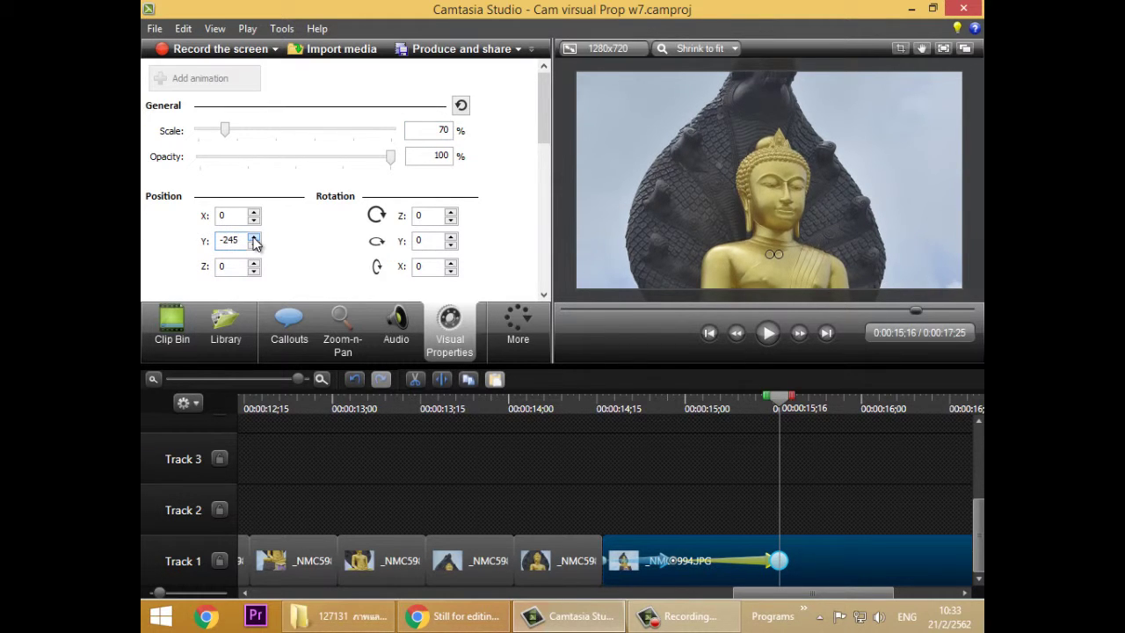
click(254, 237)
click(255, 238)
click(254, 238)
click(254, 237)
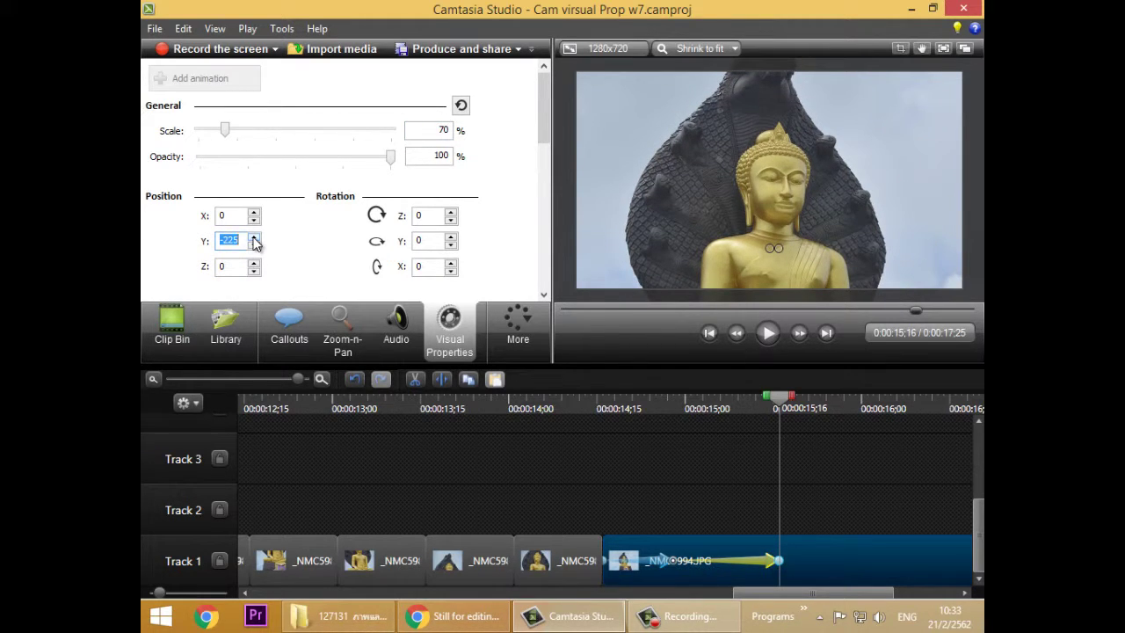
click(254, 237)
click(255, 237)
click(254, 237)
click(254, 238)
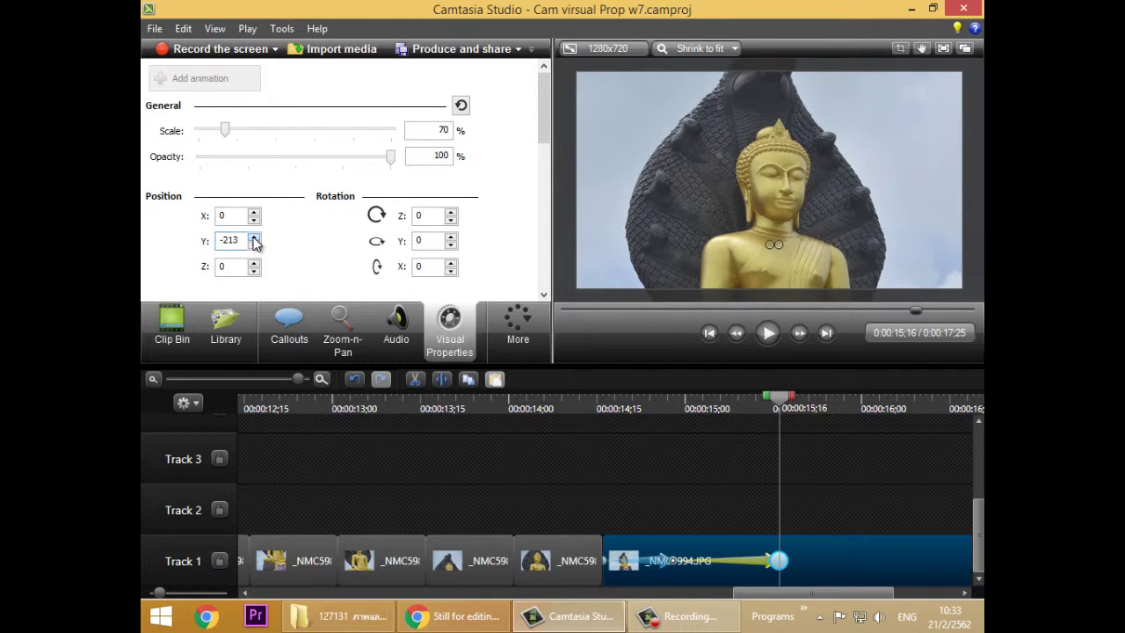
click(254, 237)
click(254, 237)
click(254, 237)
click(254, 238)
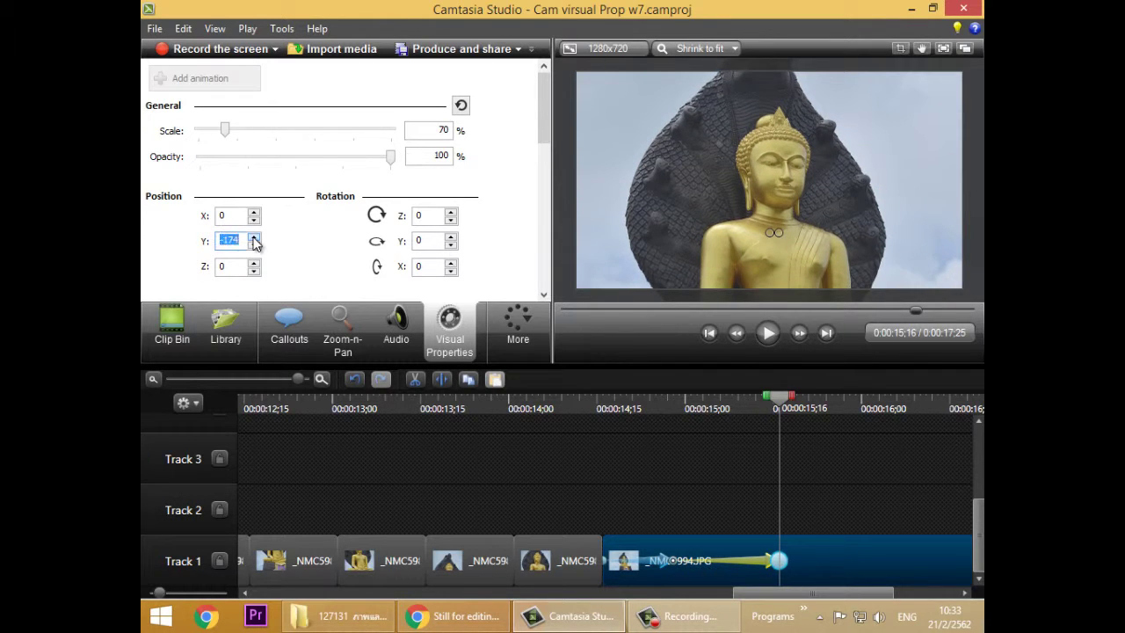
click(255, 238)
click(254, 238)
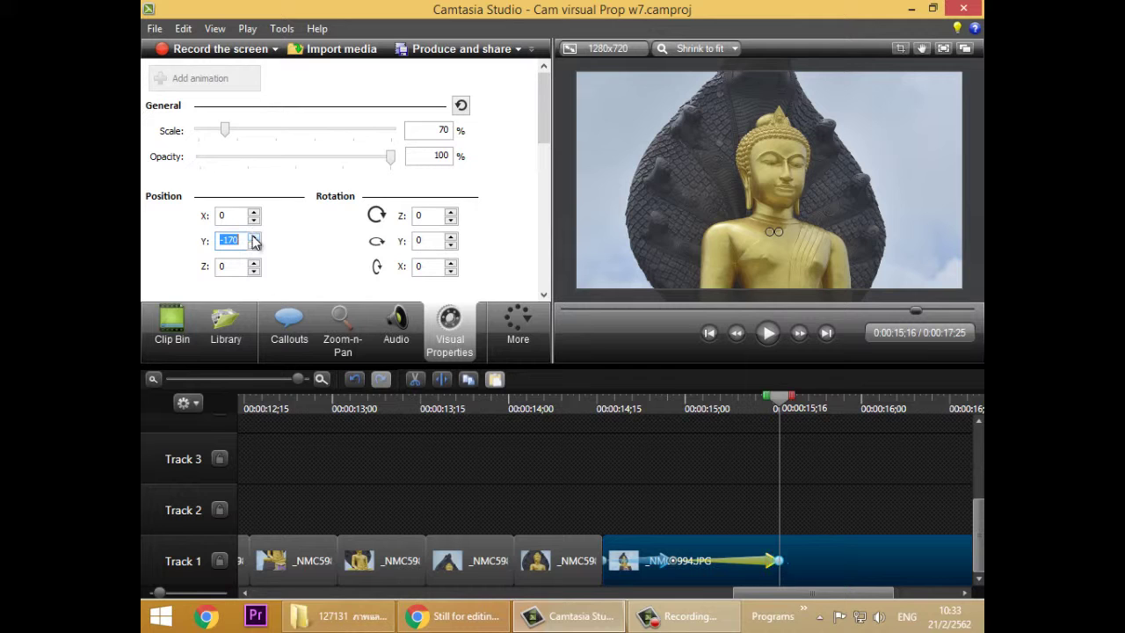
- Add a third animation to _NMC5994.JPG at 0:00:15;23, extend its end to 0:00:16;11, and place the playhead there
drag(788, 402, 827, 443)
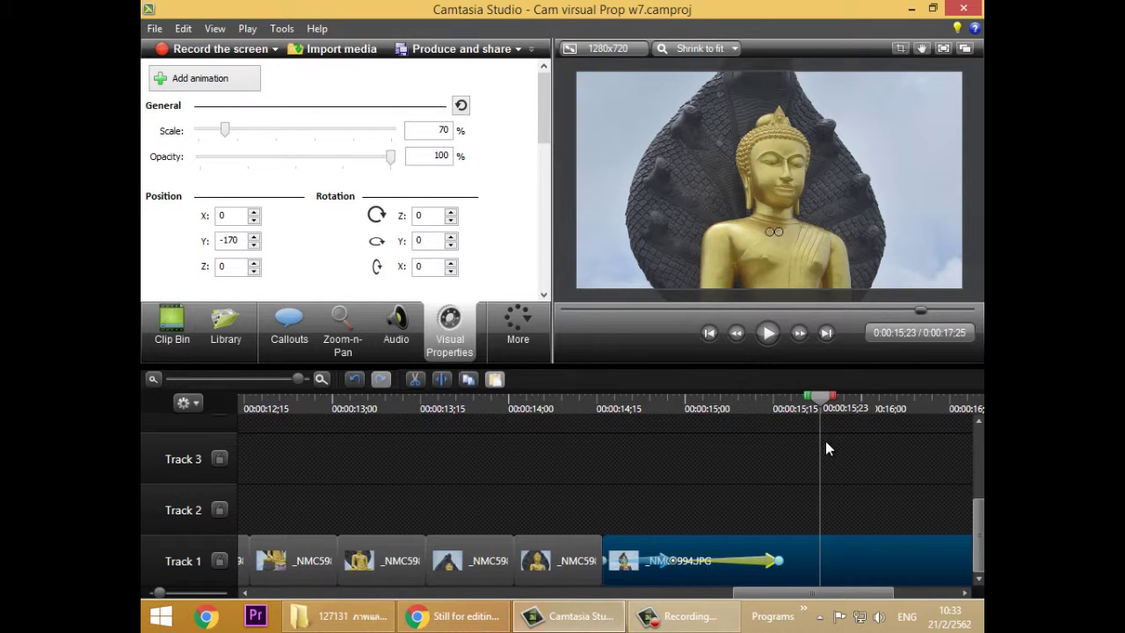
click(216, 85)
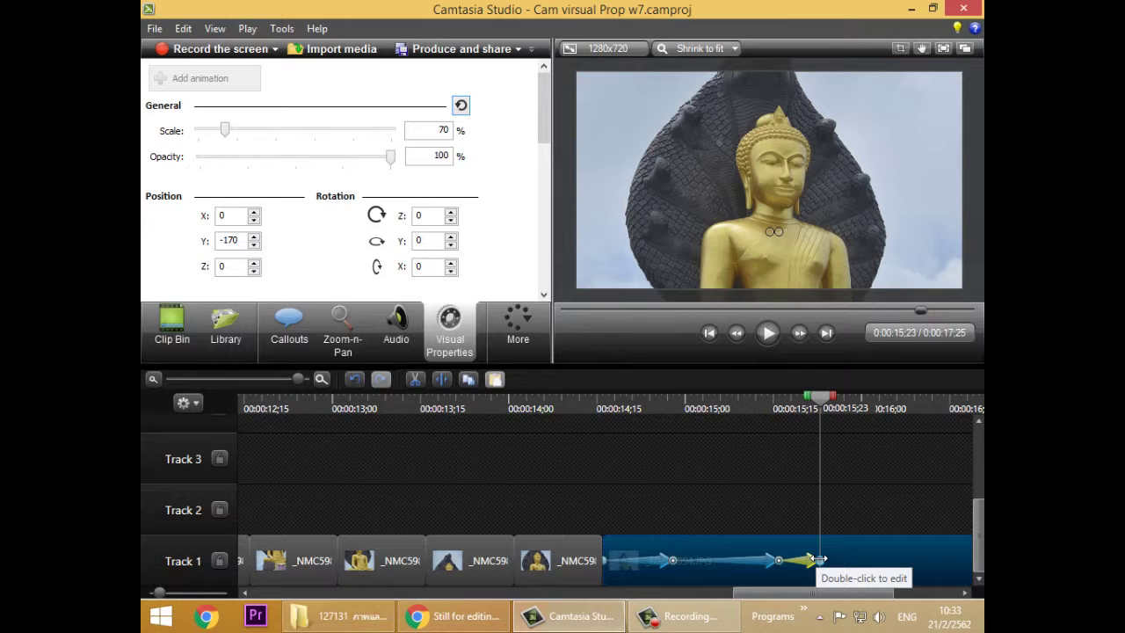
drag(819, 560, 925, 560)
drag(826, 427, 929, 429)
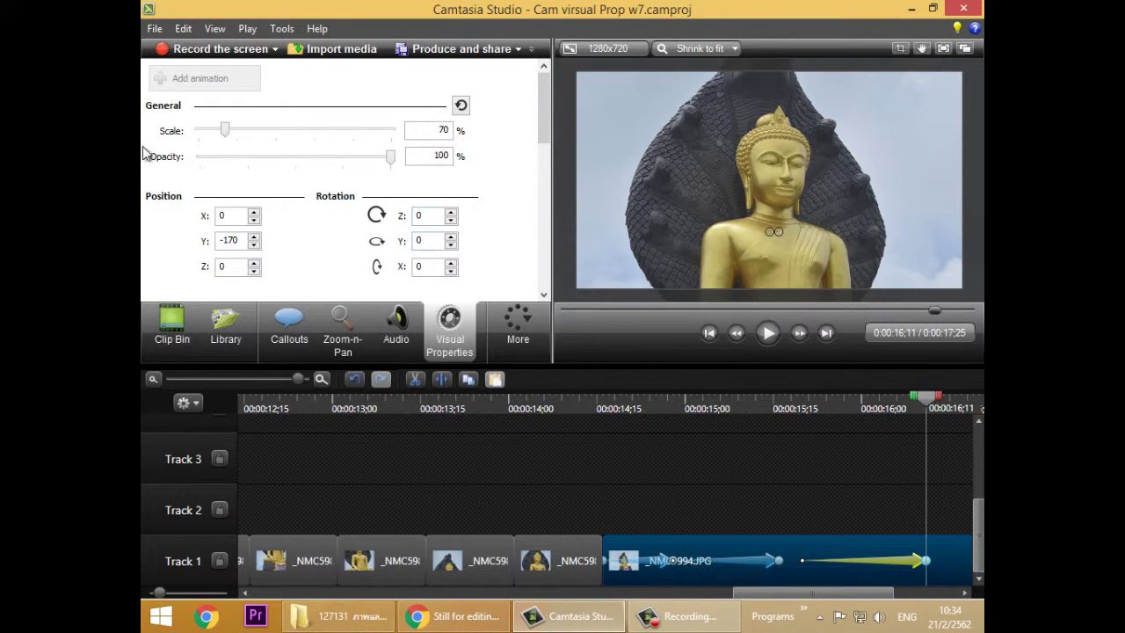
- At the 0:00:16;11 animation end, set the scale of _NMC5994.JPG to 50% and its Y position to 40
text(100)
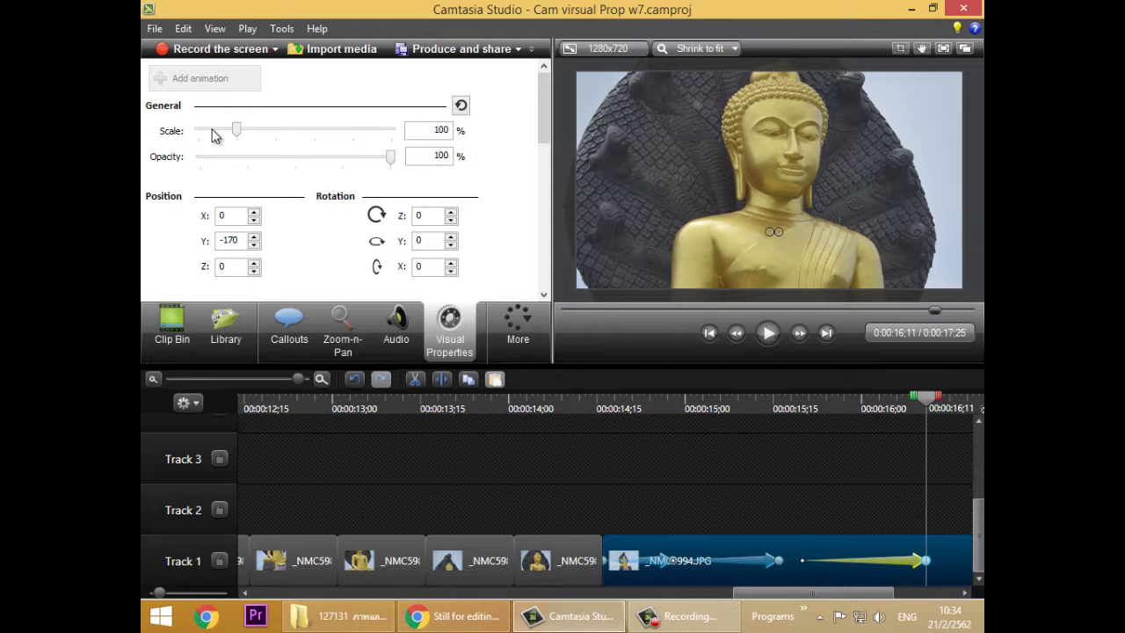
drag(230, 134, 220, 136)
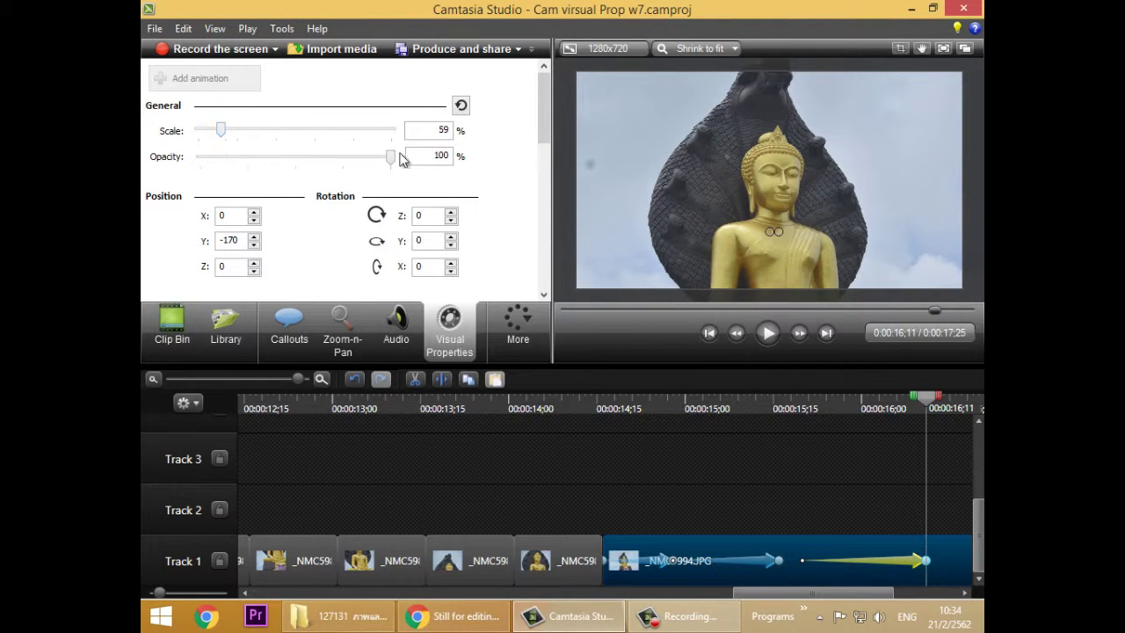
text(50)
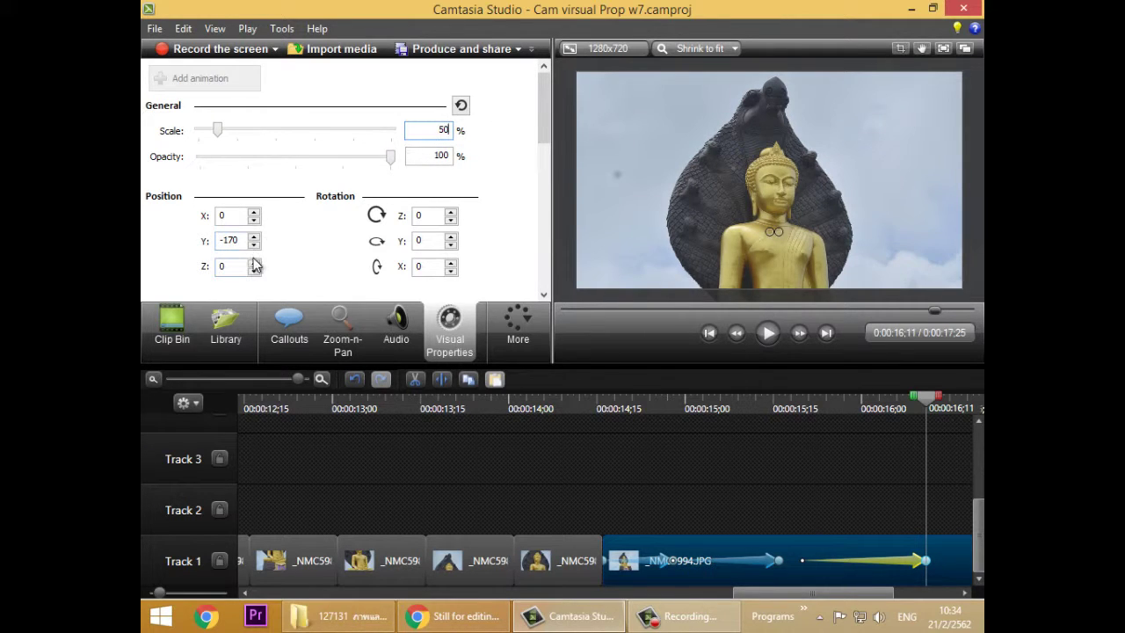
drag(255, 250, 254, 241)
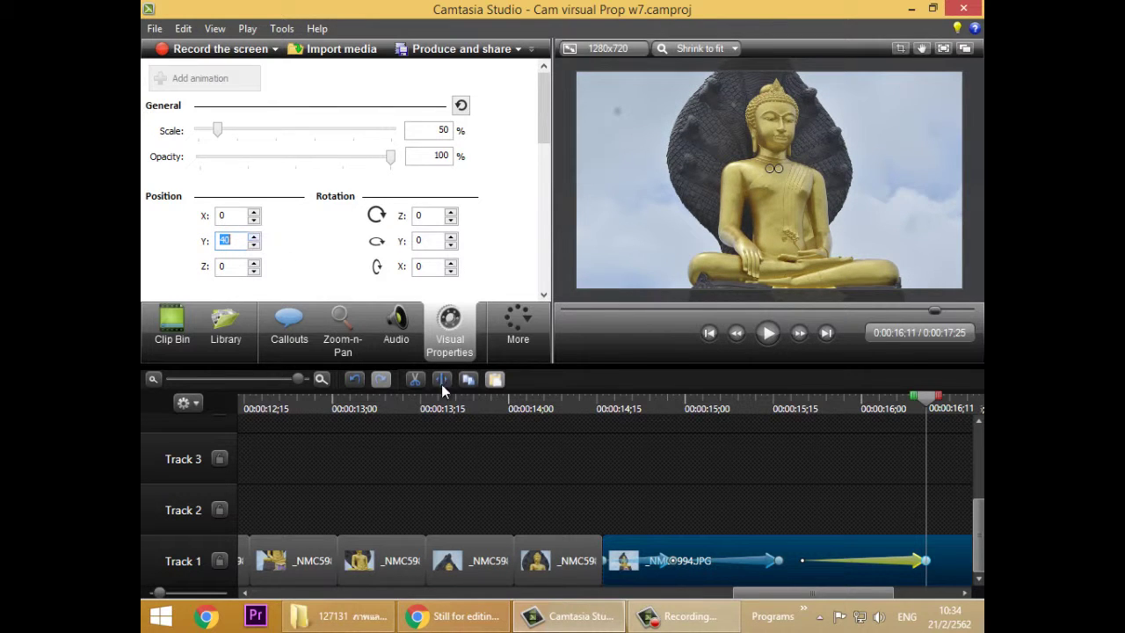
- Add a fourth animation to _NMC5994.JPG at 0:00:16;14 and extend its end to 0:00:17;10
drag(842, 596, 913, 601)
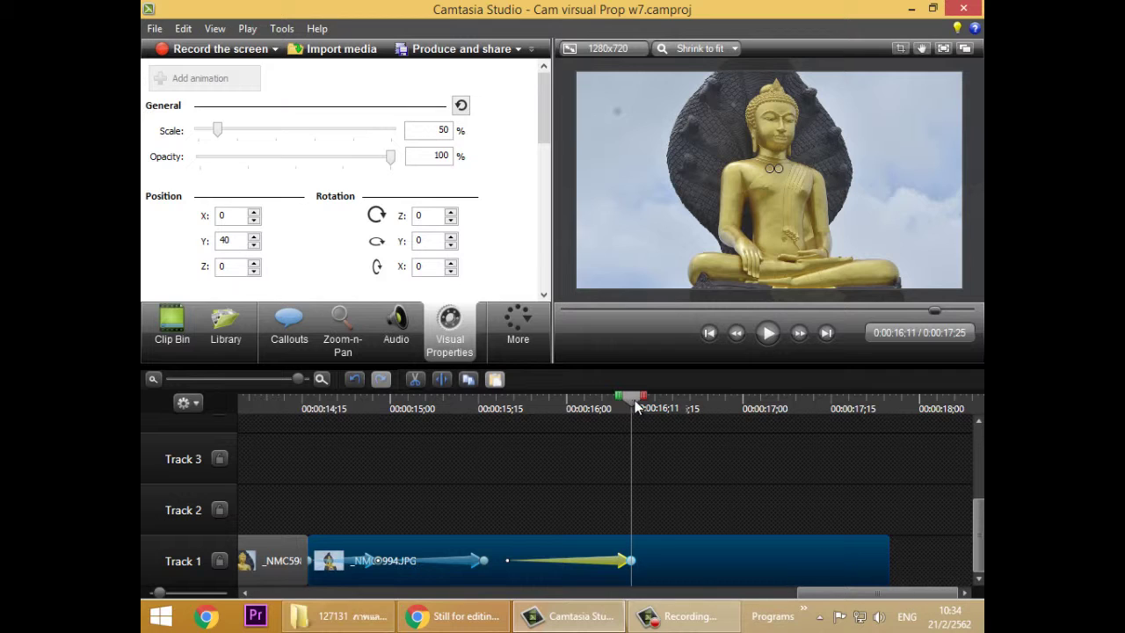
drag(636, 406, 652, 411)
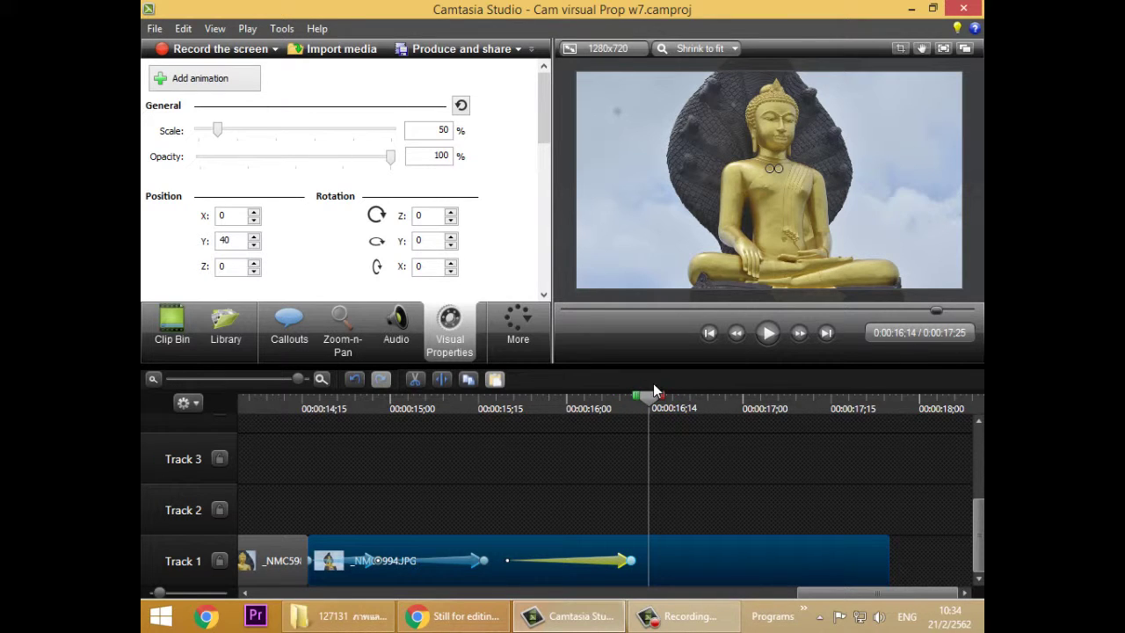
click(208, 85)
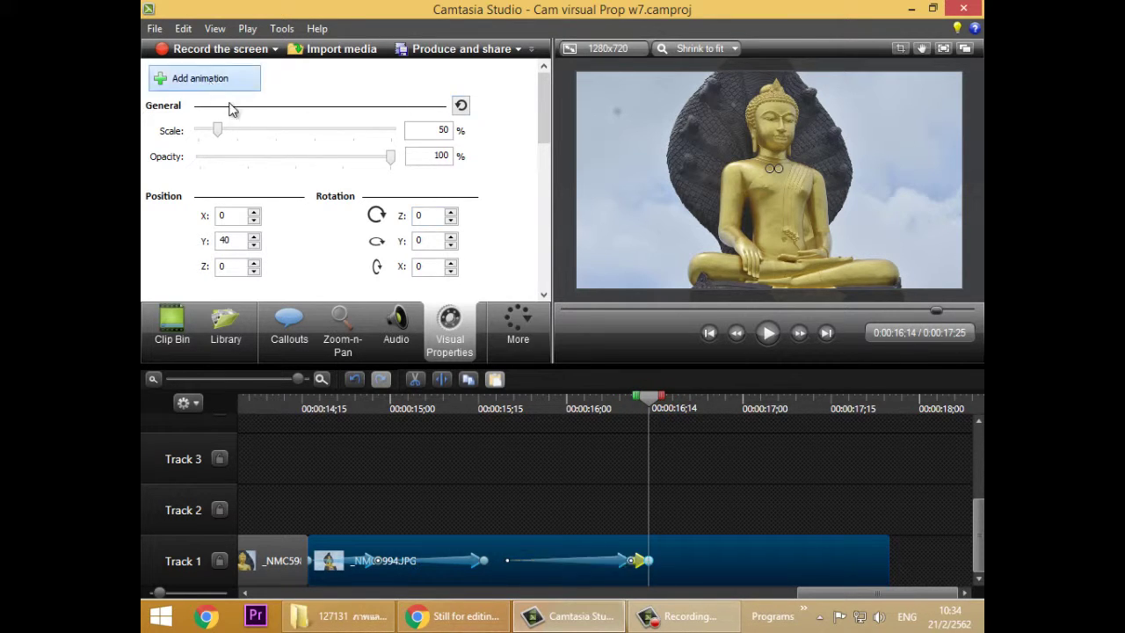
drag(669, 559, 802, 560)
- Move the start of the fourth animation to about 0:00:16;20, leaving a gap after the third animation
click(627, 560)
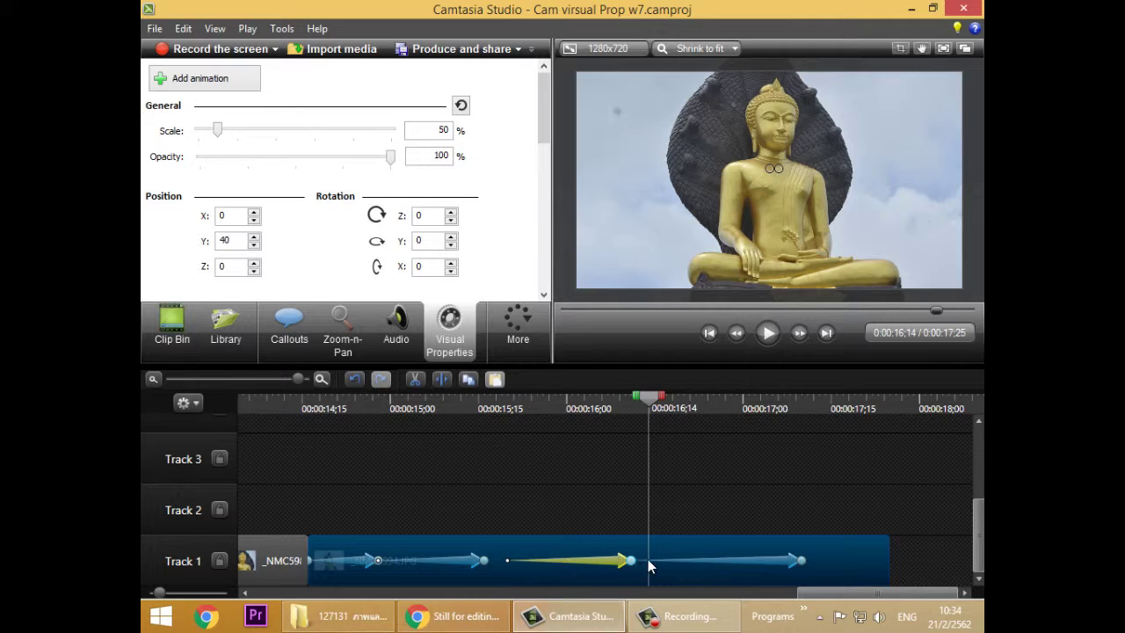
mouse_move(650, 560)
mouse_down()
mouse_move(676, 560)
mouse_move(629, 563)
mouse_up()
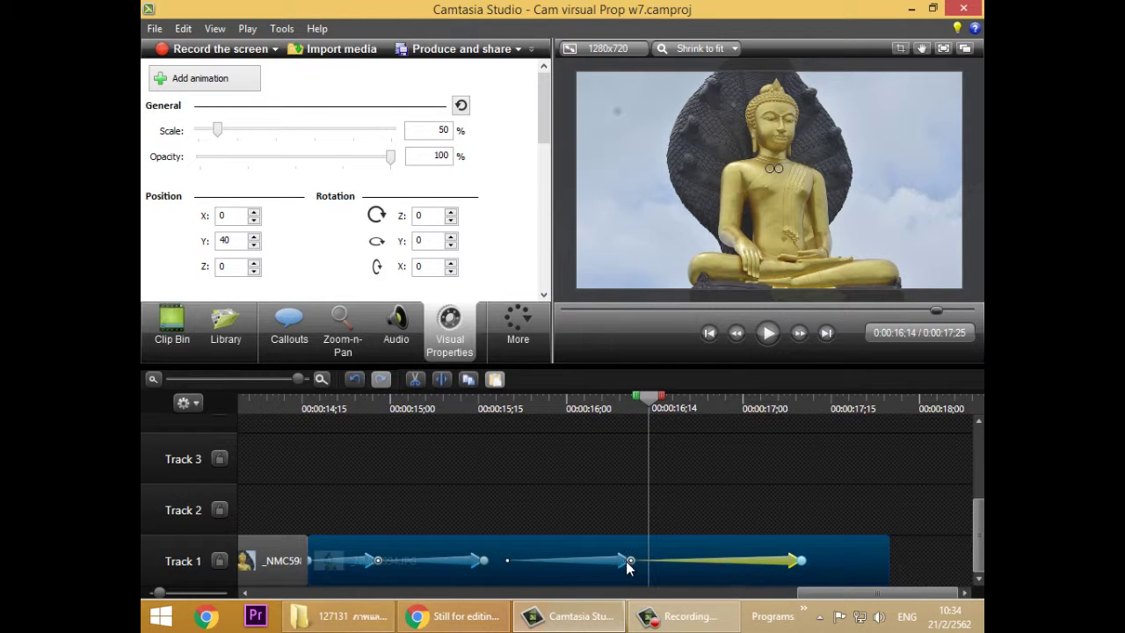
click(627, 560)
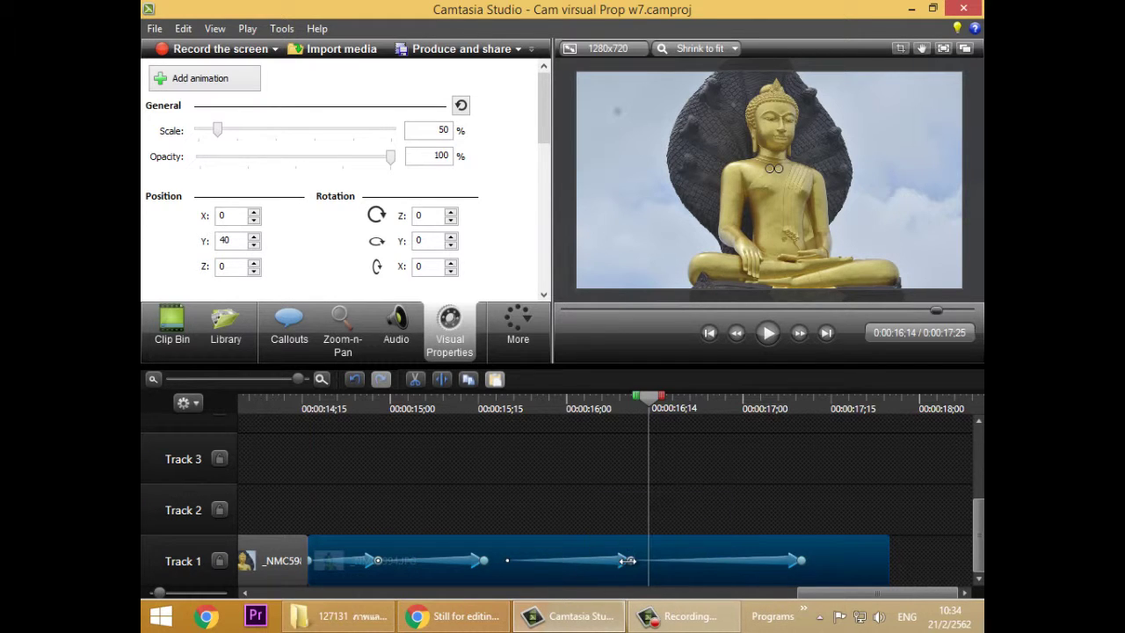
click(713, 561)
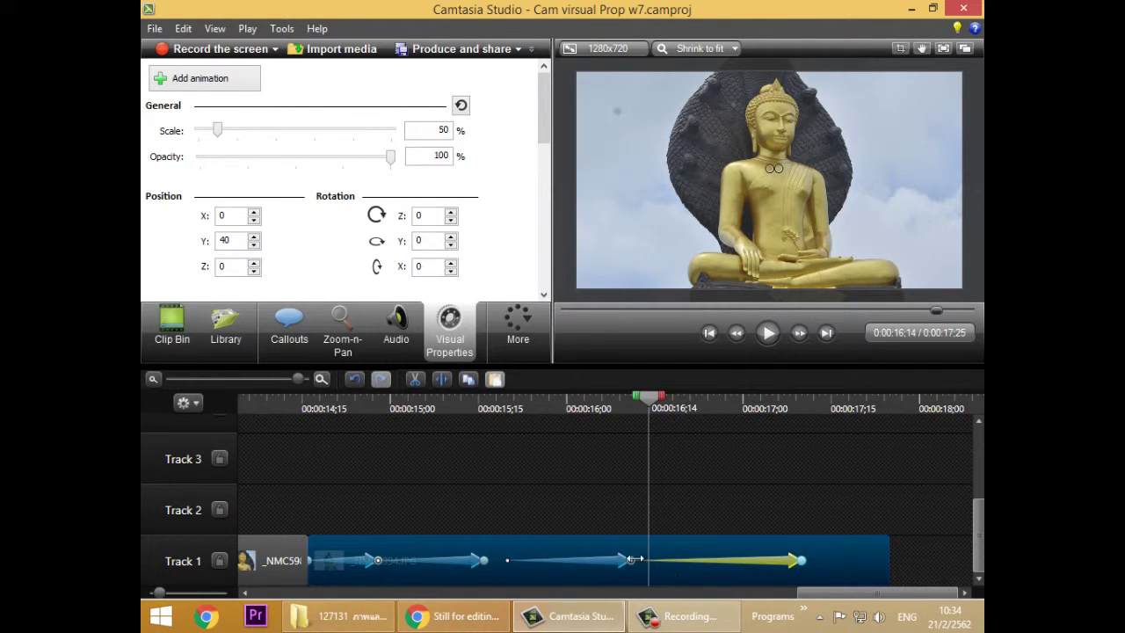
drag(631, 560, 684, 561)
- At the 0:00:17;10 animation end, set the scale of _NMC5994.JPG to 33% and its Y position to 36
drag(685, 401, 810, 430)
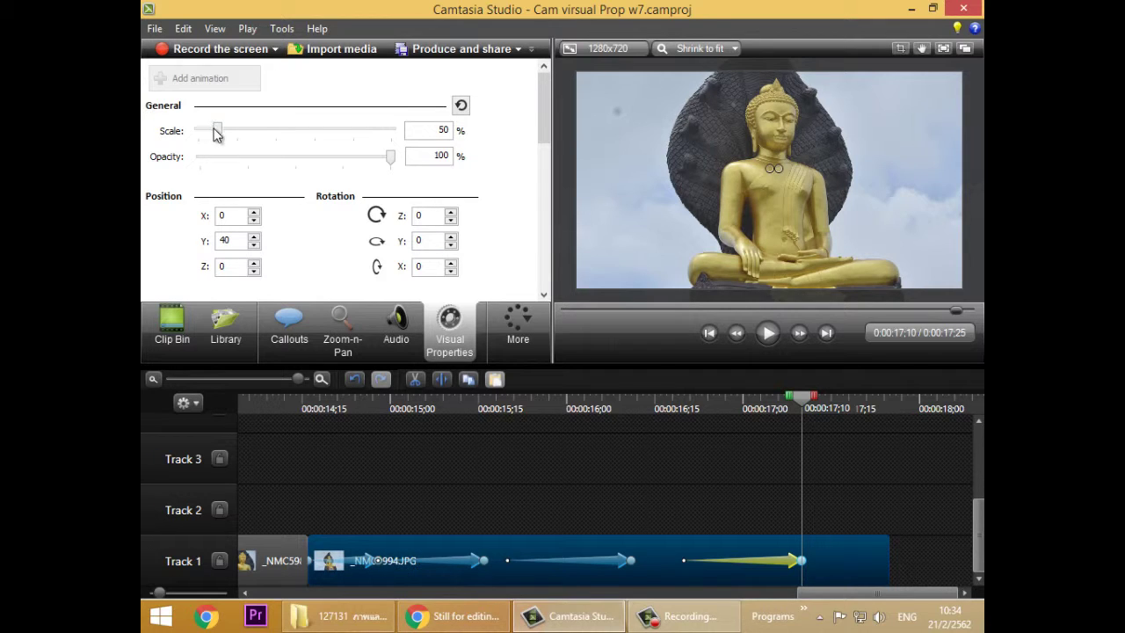
drag(218, 134, 211, 134)
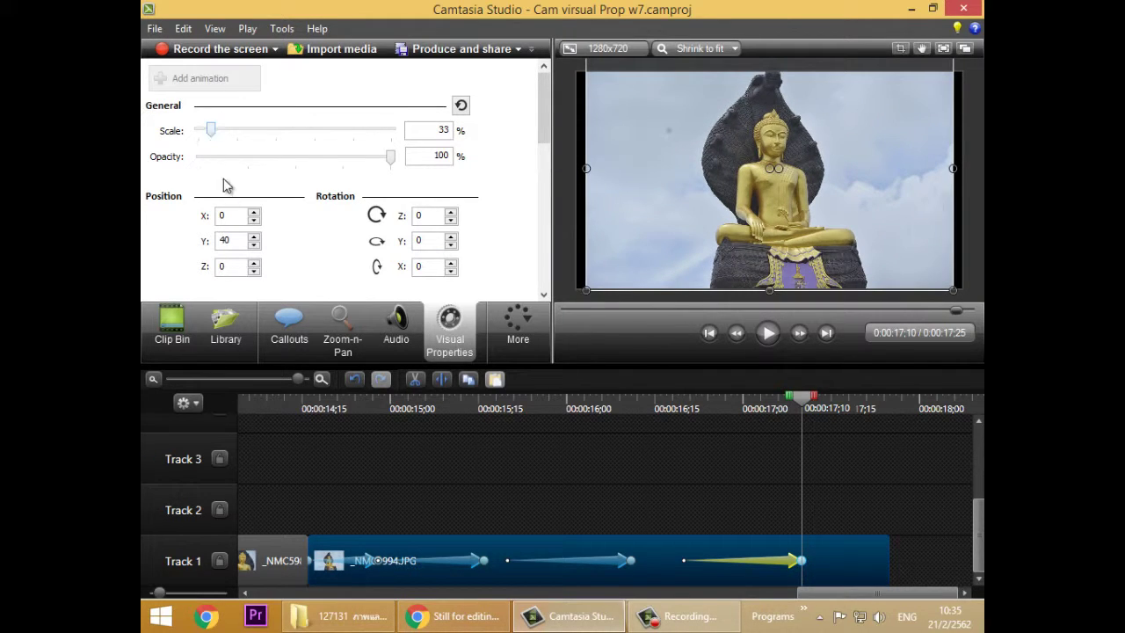
click(253, 237)
click(253, 238)
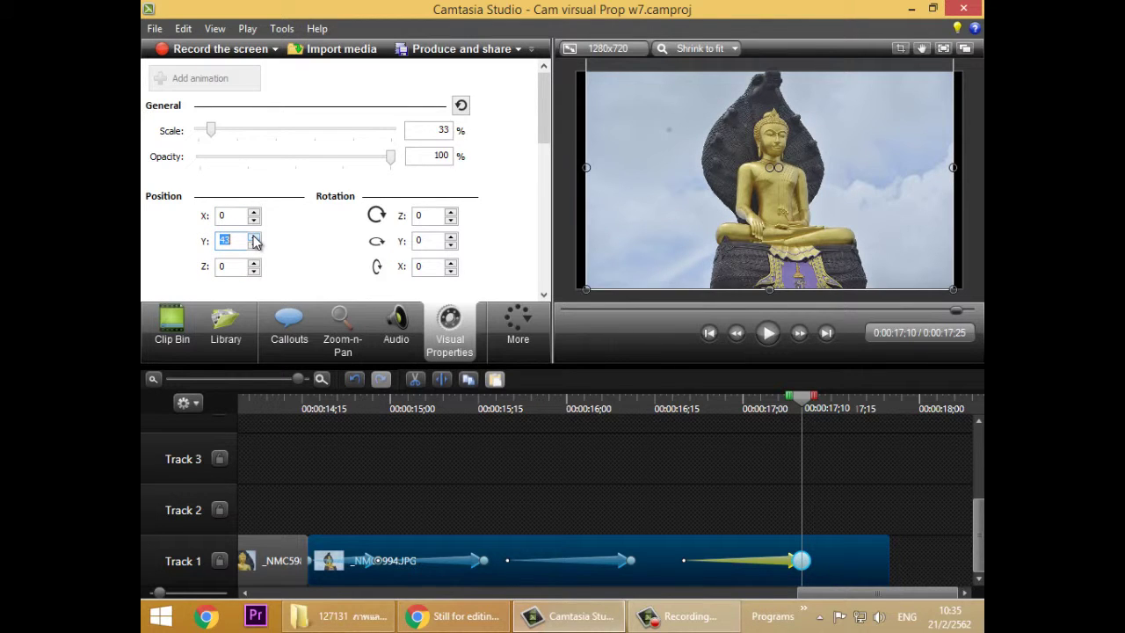
click(253, 245)
click(253, 246)
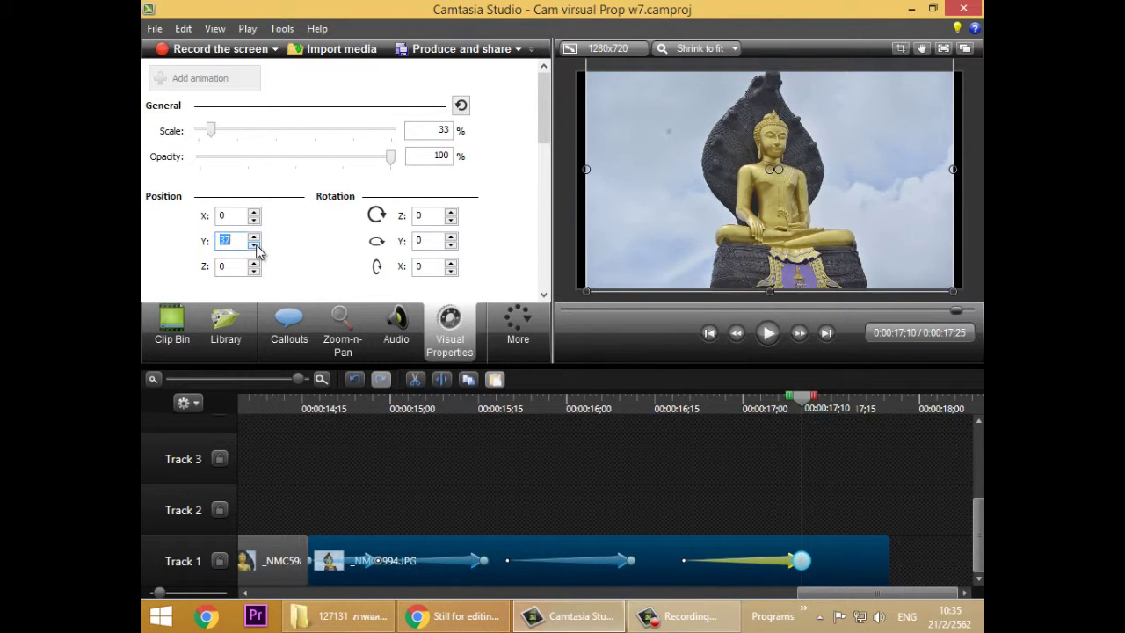
click(253, 246)
click(253, 245)
click(253, 246)
click(253, 245)
click(253, 245)
click(253, 246)
click(253, 237)
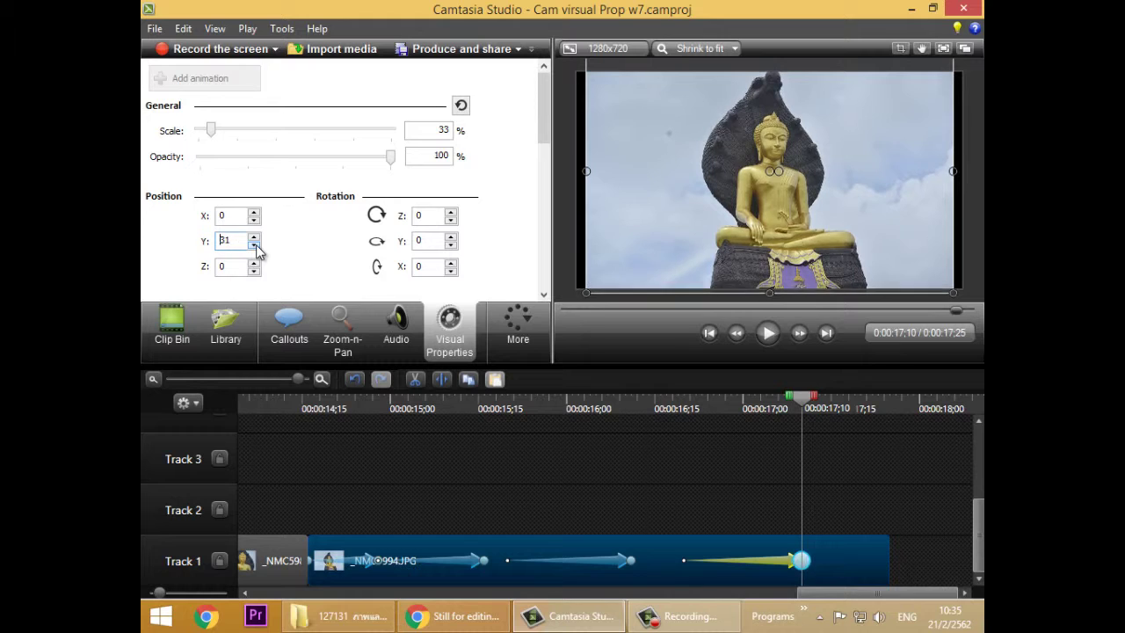
click(253, 245)
click(253, 237)
click(254, 238)
click(253, 238)
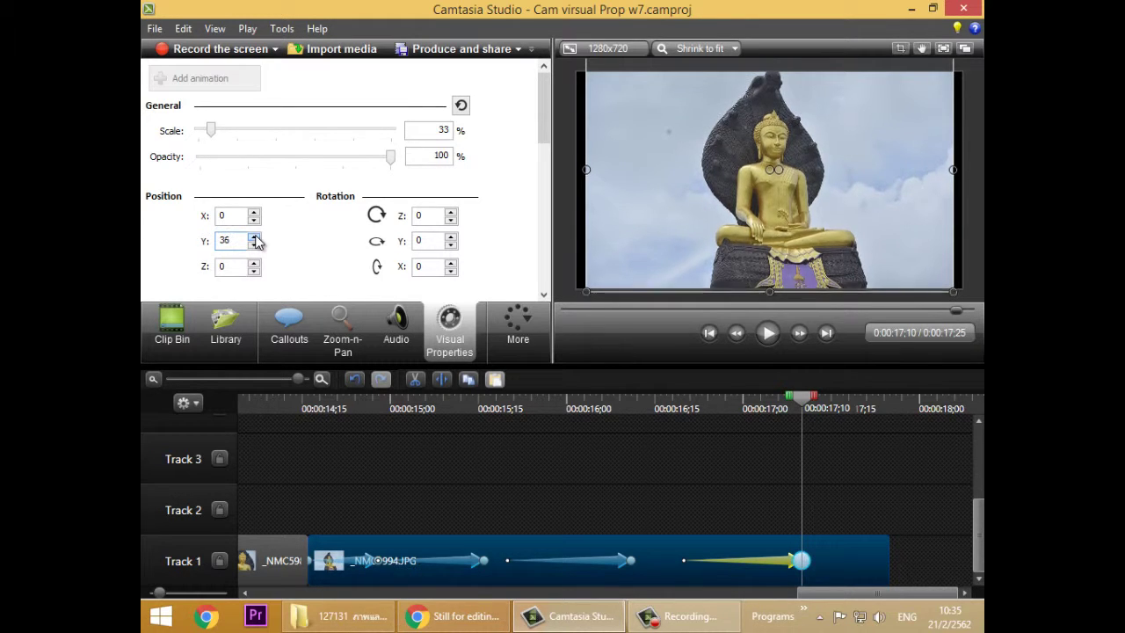
- Adjust the Y position of _NMC5994.JPG to 46 at the 0:00:17;10 animation end
click(253, 237)
click(253, 237)
click(253, 237)
click(253, 238)
click(254, 238)
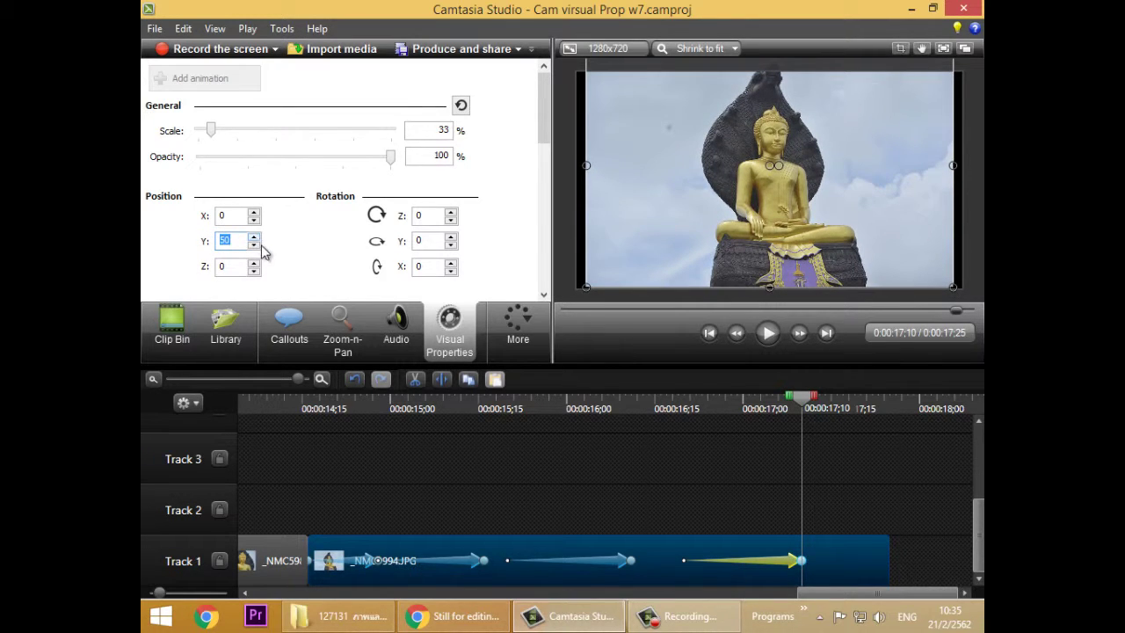
click(254, 239)
click(254, 245)
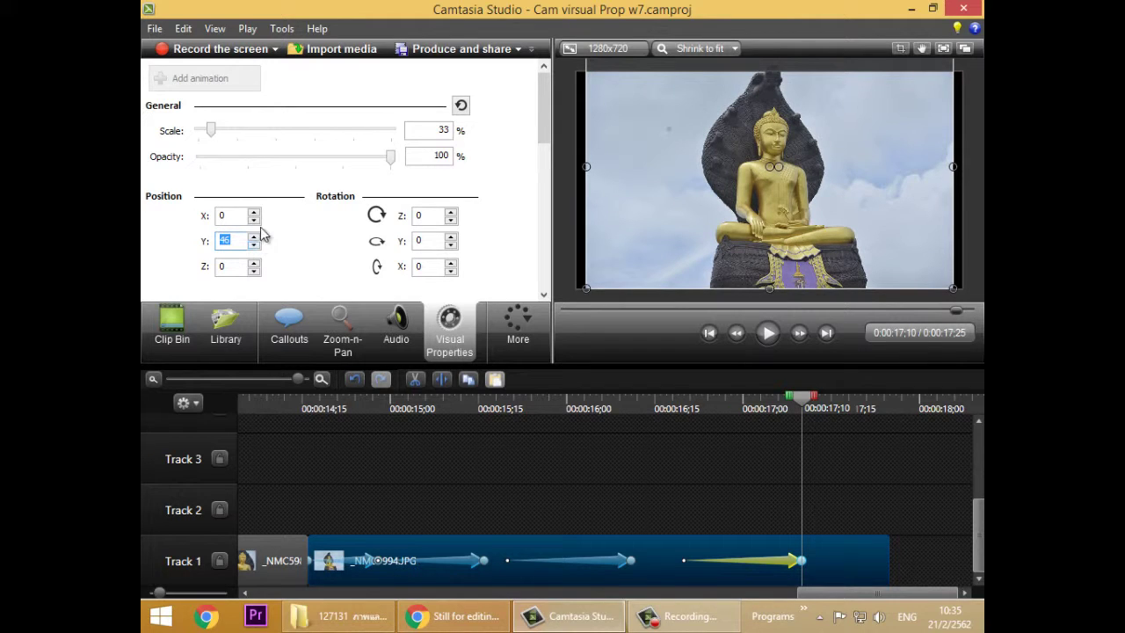
- Set the Y position of _NMC5994.JPG to 0 and its scale to 30% at the 0:00:17;10 animation end
drag(212, 132, 211, 131)
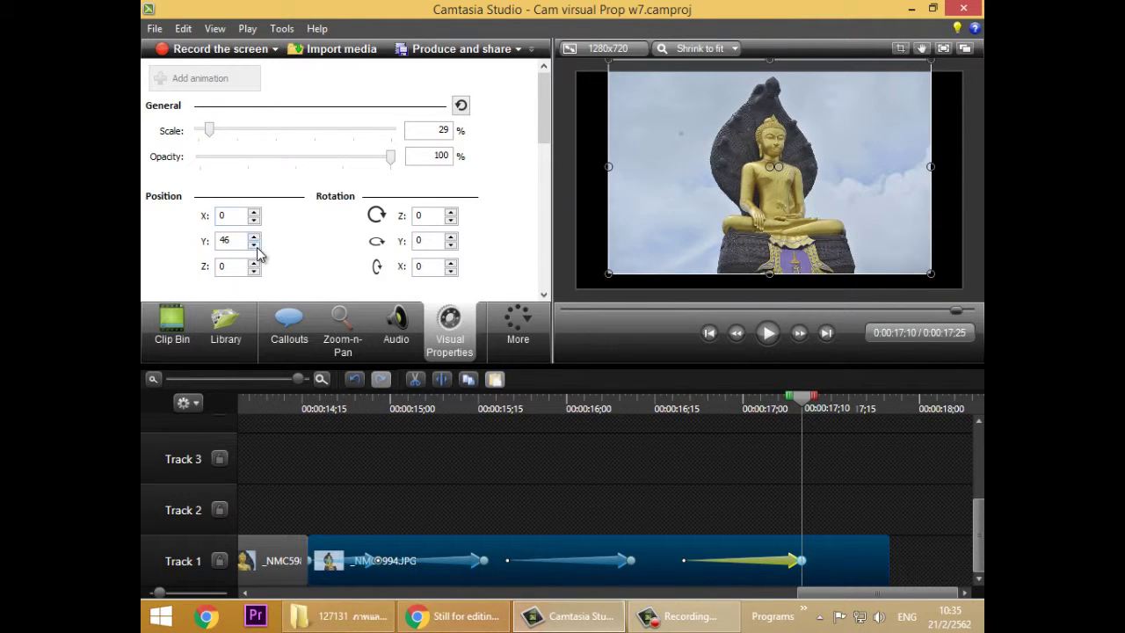
drag(254, 245, 254, 245)
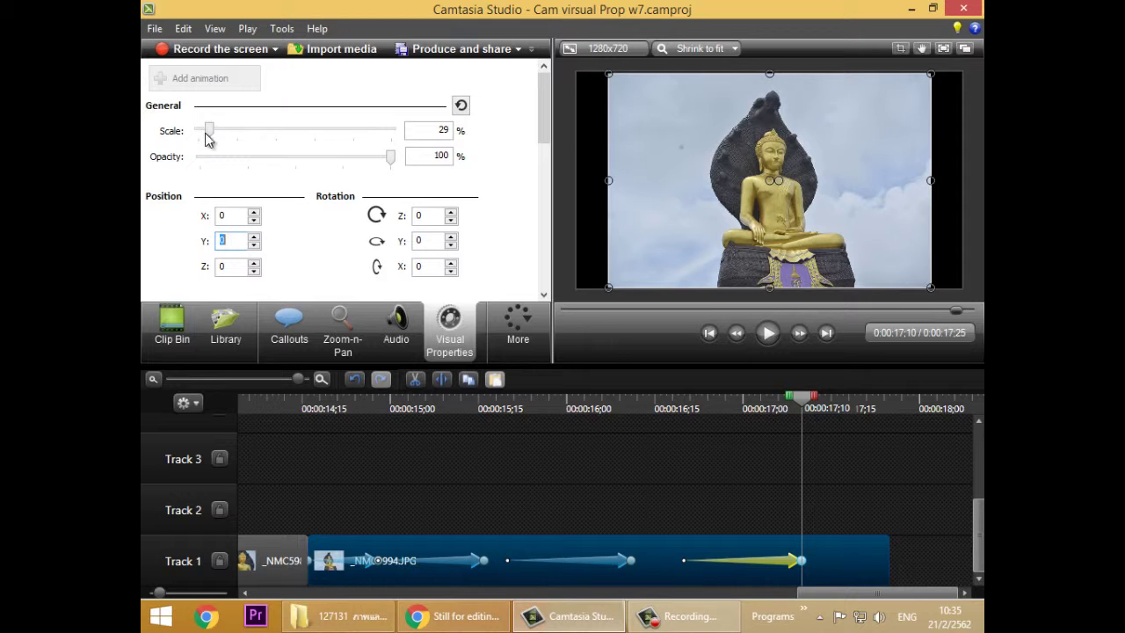
double_click(450, 129)
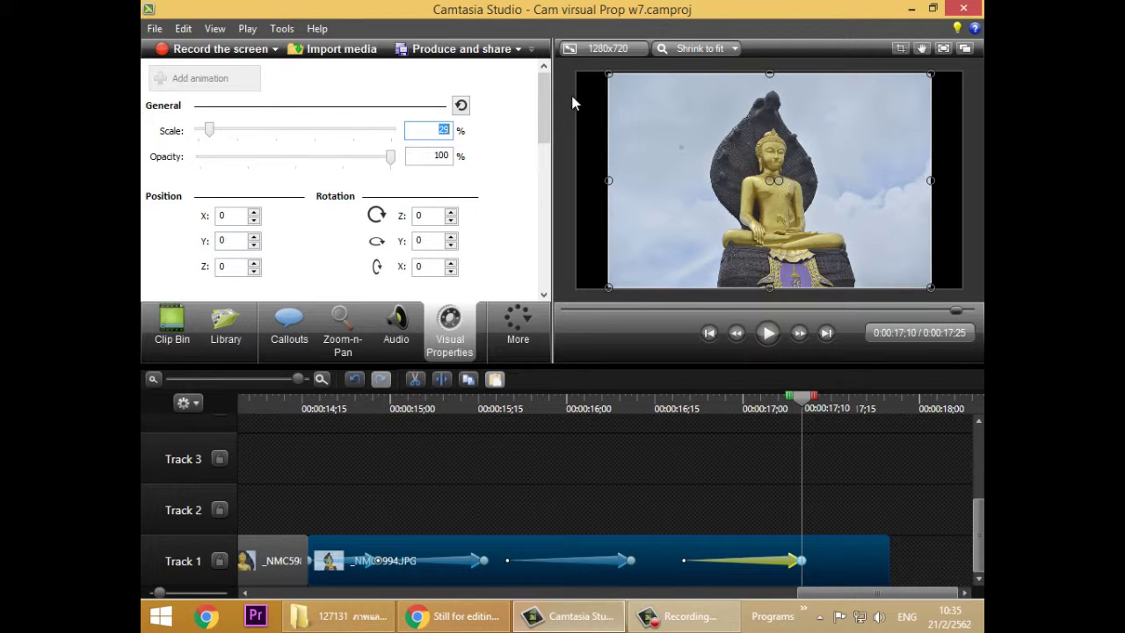
text(30)
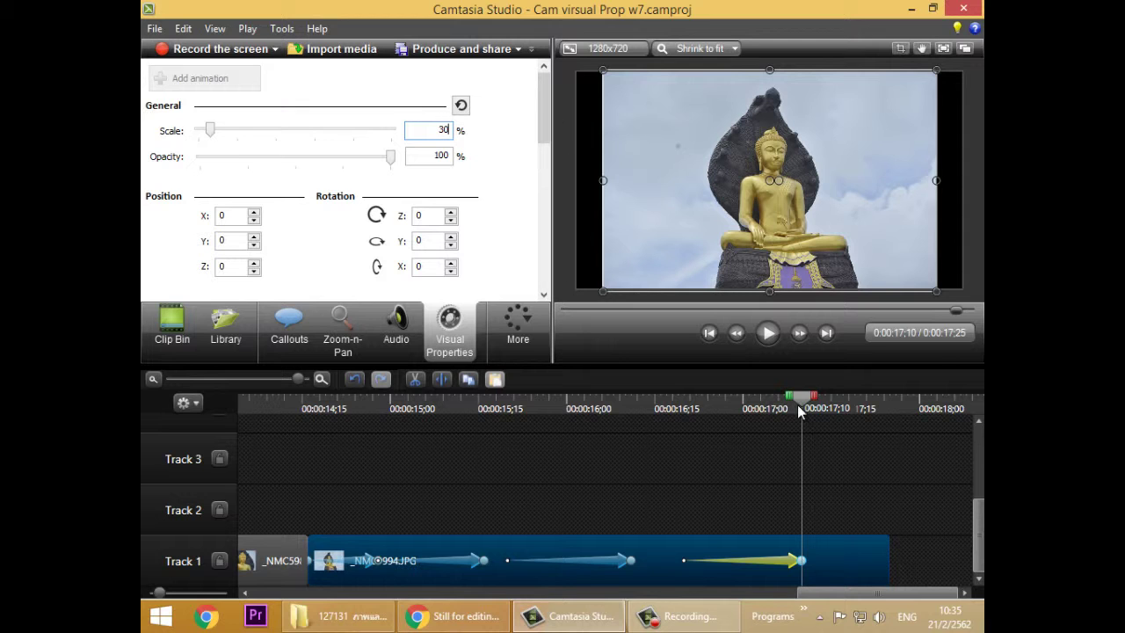
- Play back the final image's zoom-out animation, and preview the whole Track 1 slideshow from 0:00:03;01
drag(802, 406, 308, 458)
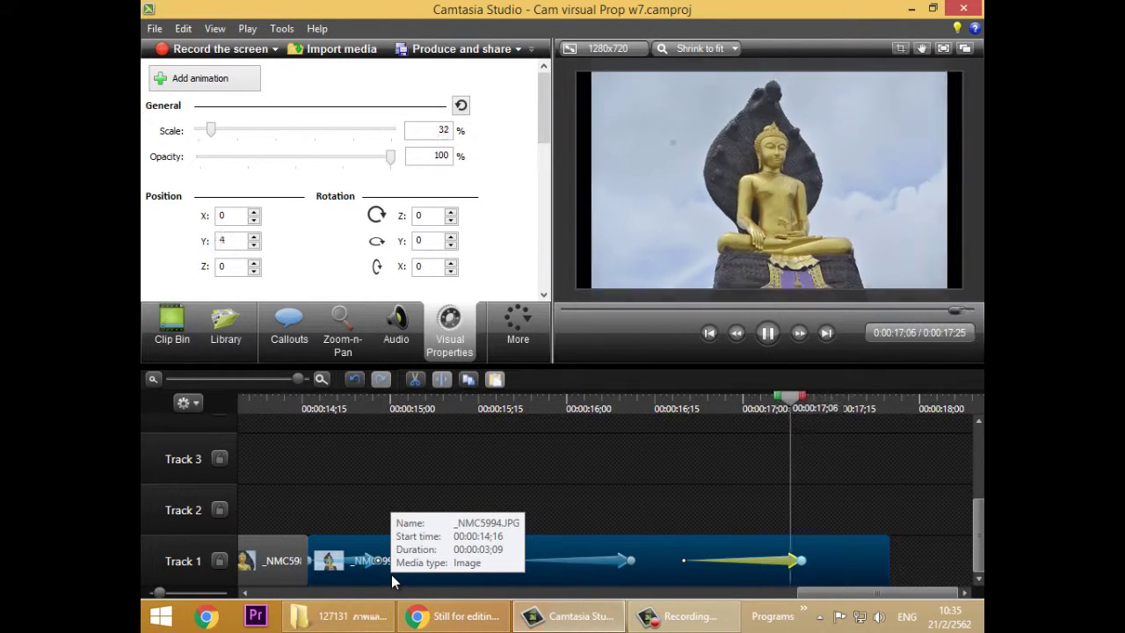
mouse_move(334, 411)
mouse_down()
mouse_move(331, 426)
mouse_move(501, 409)
mouse_move(344, 409)
mouse_up()
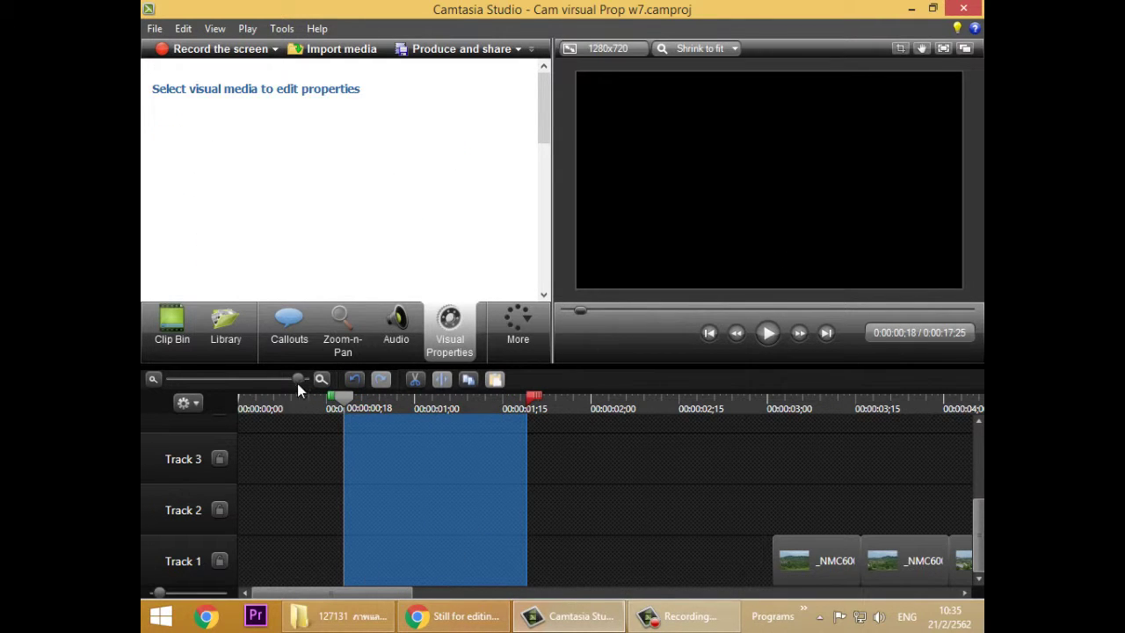
scroll(297, 383, down, 5)
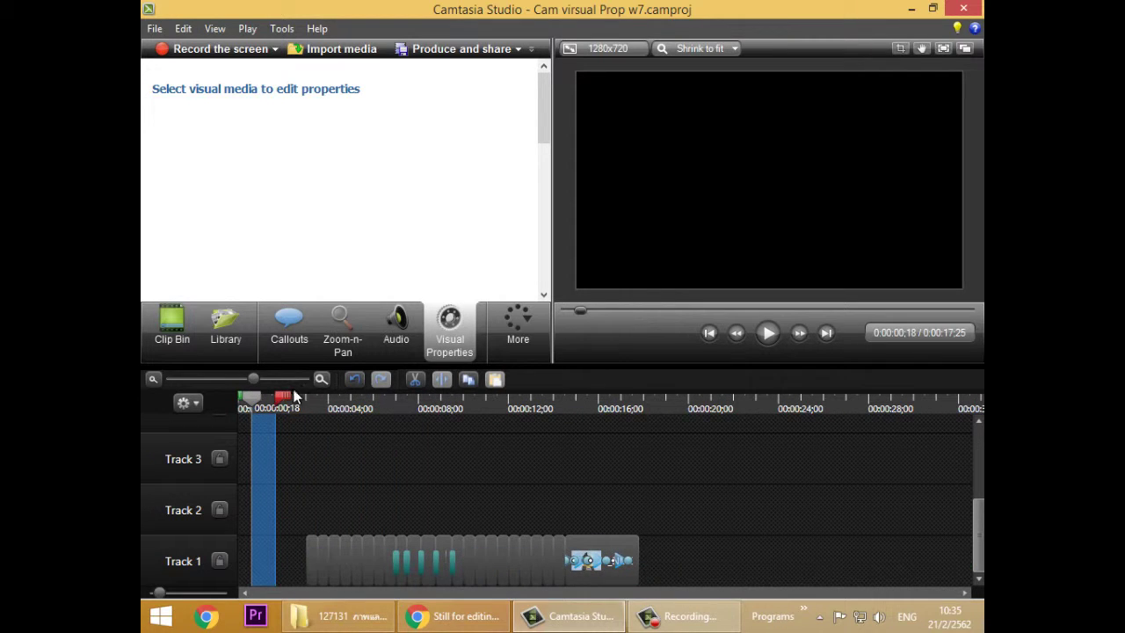
drag(281, 401, 343, 403)
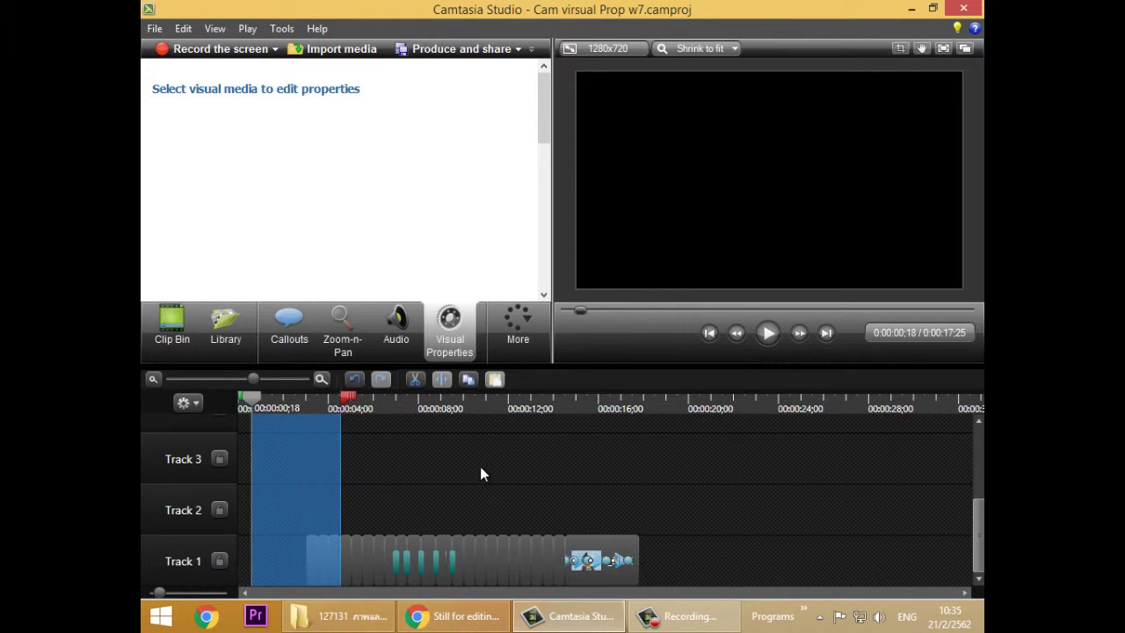
click(686, 616)
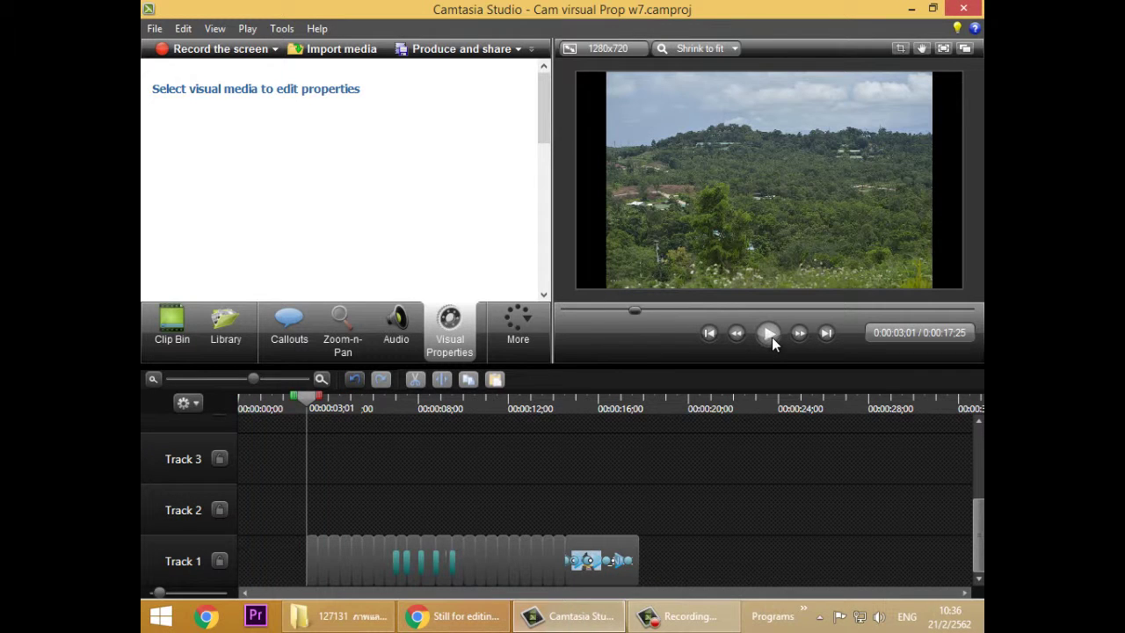
click(770, 334)
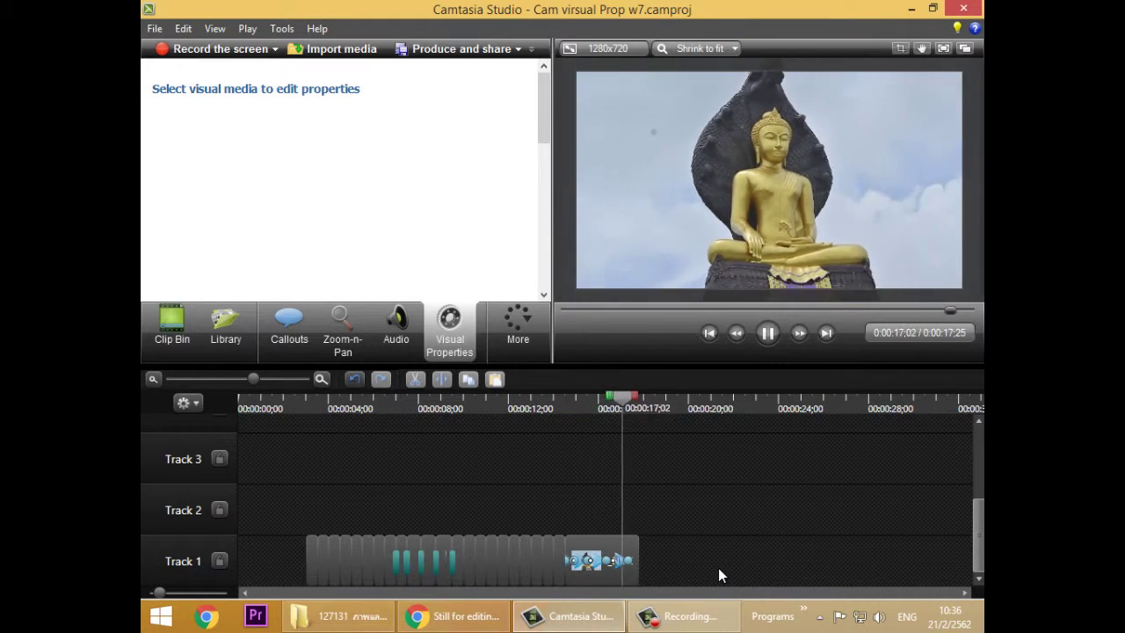
key(space)
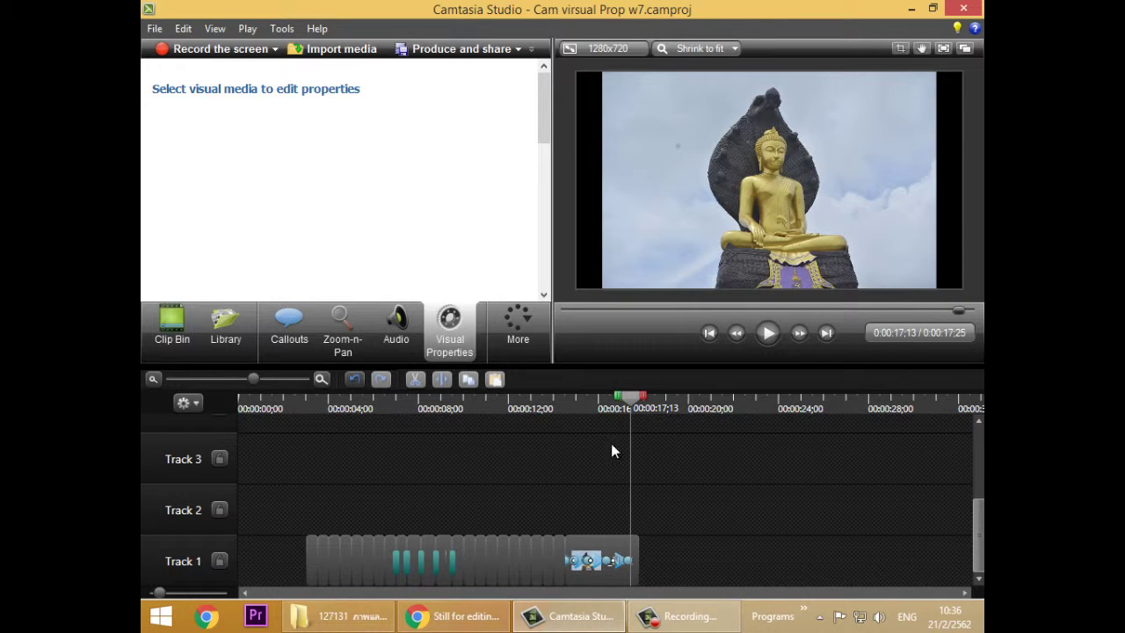
- Move the start of the second animation on _NMC5994.JPG to about 0:00:15;04, leaving a gap after the first animation
drag(253, 382, 288, 383)
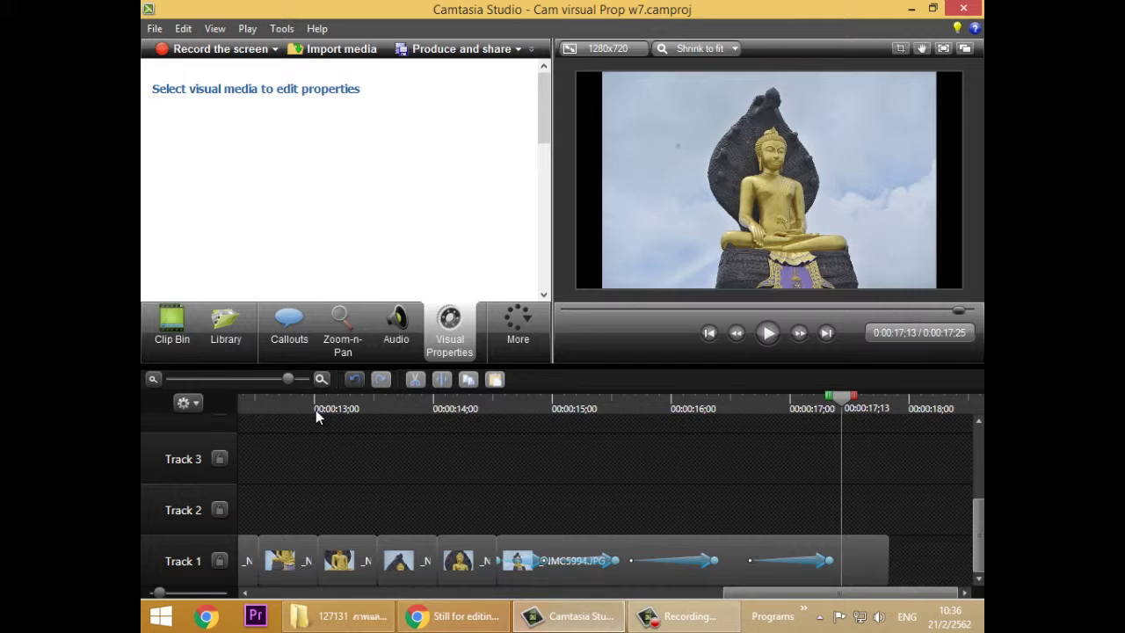
click(544, 560)
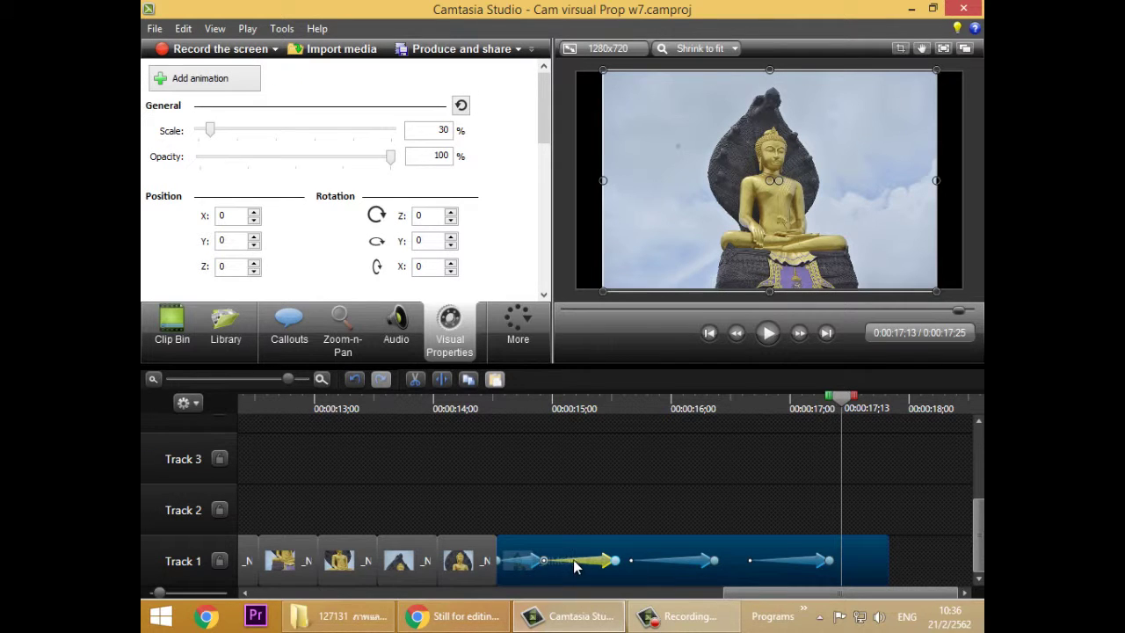
drag(548, 560, 567, 560)
drag(563, 567, 571, 567)
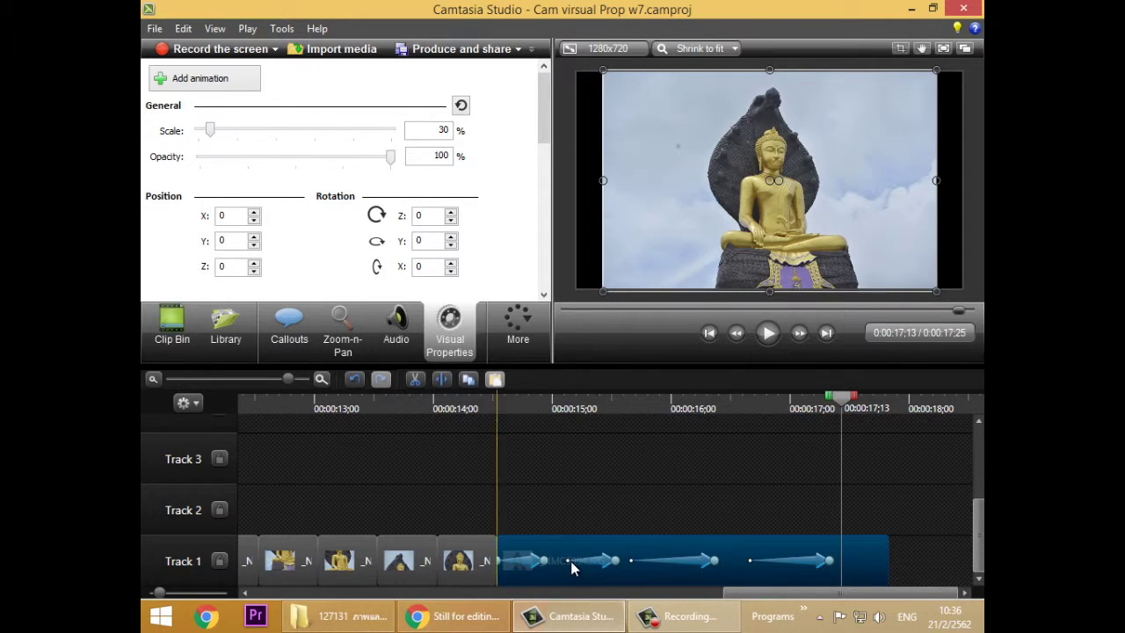
- Shift the fourth, third and second animations of _NMC5994.JPG slightly later, ending at about 0:00:17;14, 0:00:16;15 and 0:00:15;18
drag(847, 406, 797, 486)
click(816, 564)
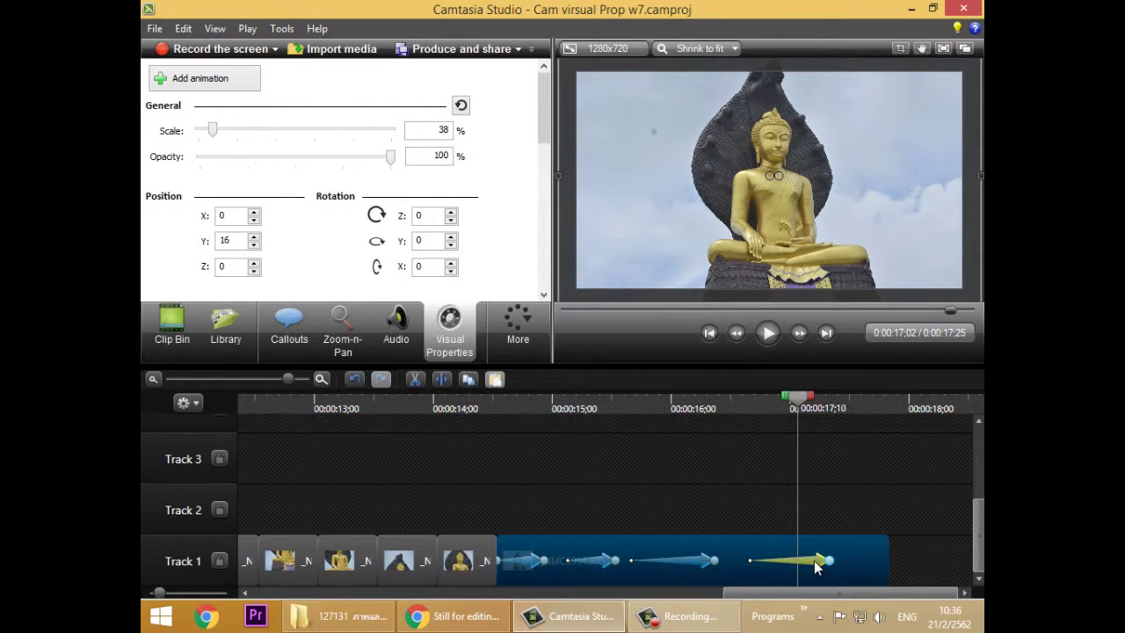
click(824, 564)
drag(824, 567, 844, 564)
mouse_move(695, 567)
mouse_down()
mouse_move(716, 566)
mouse_move(704, 565)
mouse_up()
drag(601, 565, 613, 567)
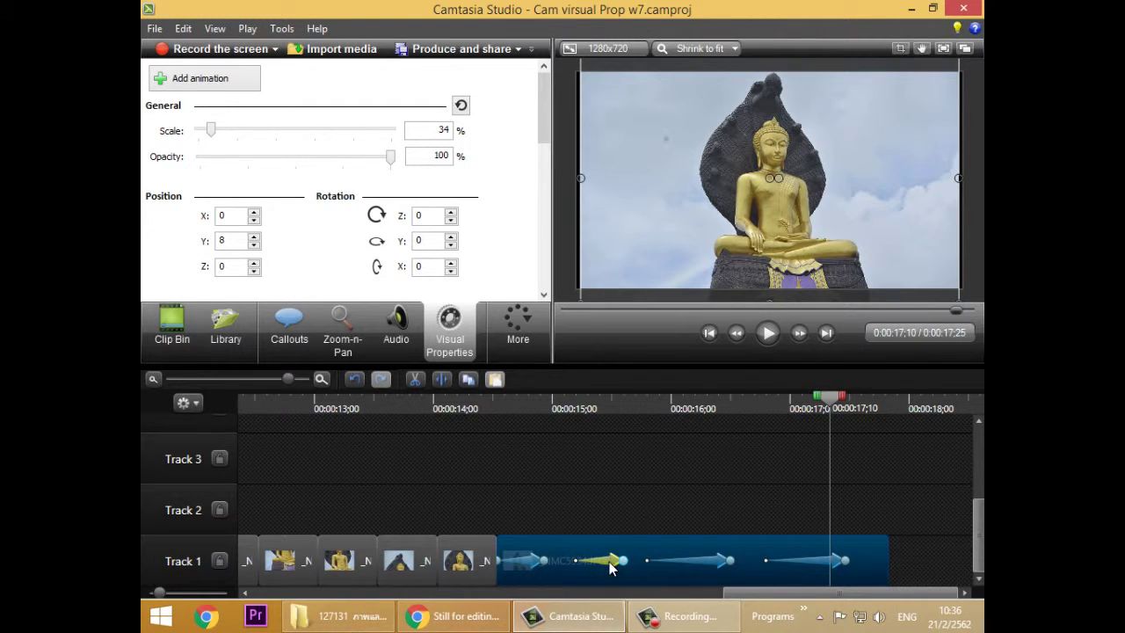
- Return the playhead to the start of _NMC5994.JPG at 0:00:14;16 to view the animation's first frame
drag(828, 400, 500, 440)
click(704, 617)
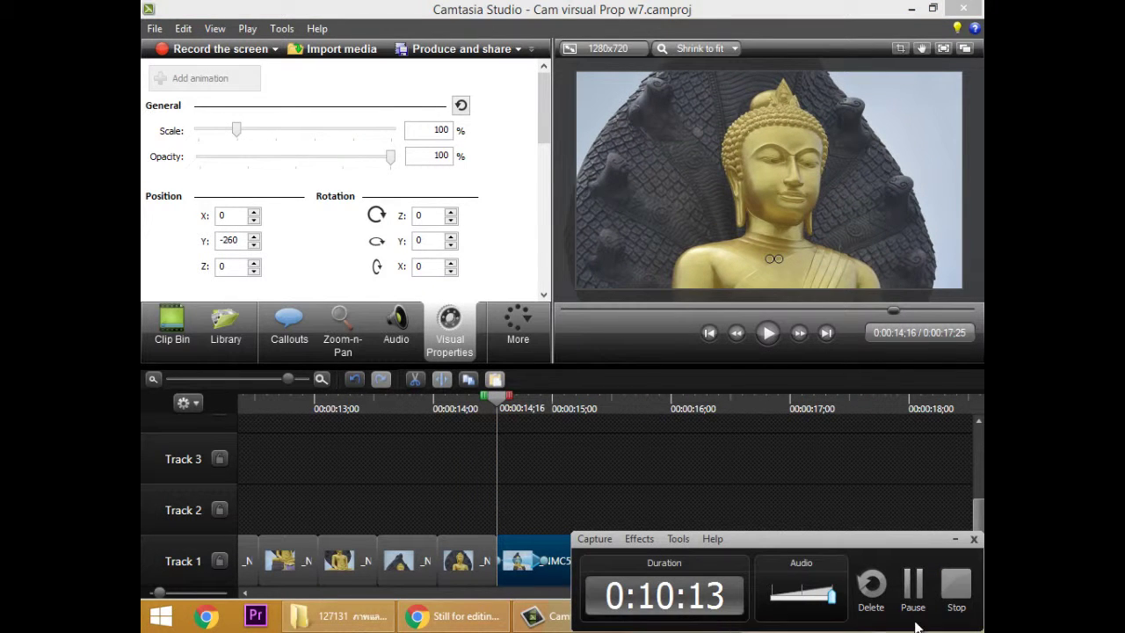